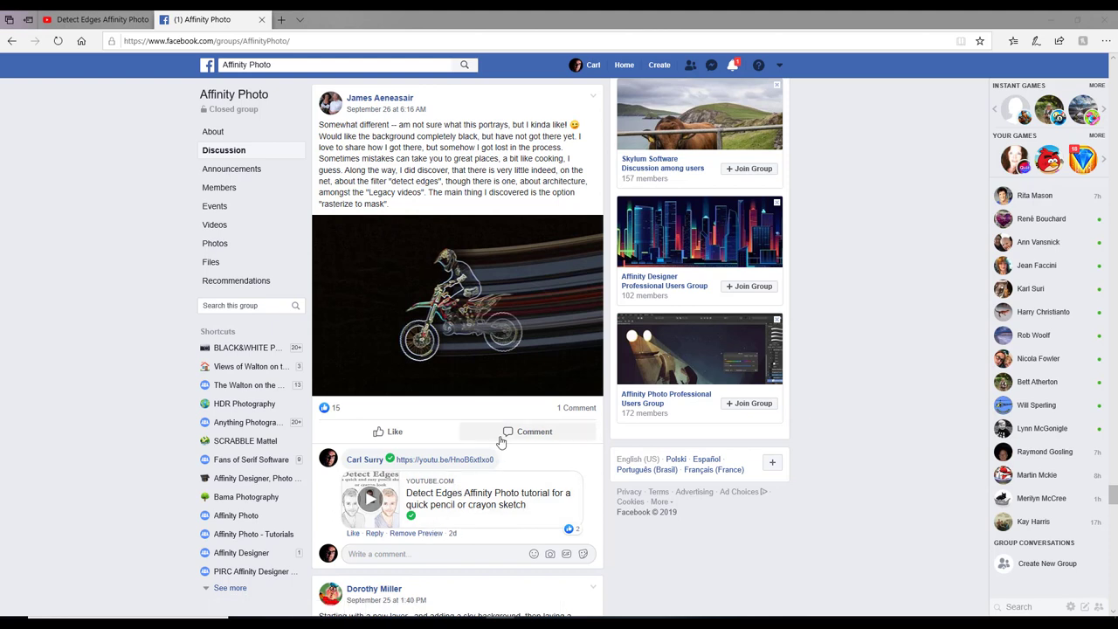
left_click(96, 19)
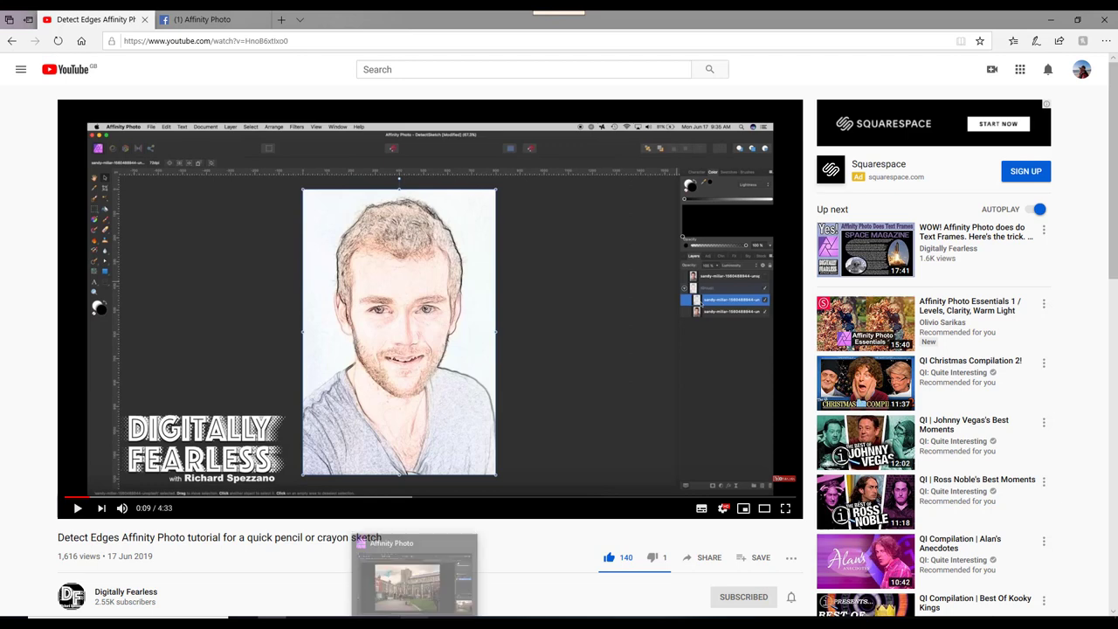
View the Detect Edges help page in Affinity Photo and compare its before and after images
left_click(415, 617)
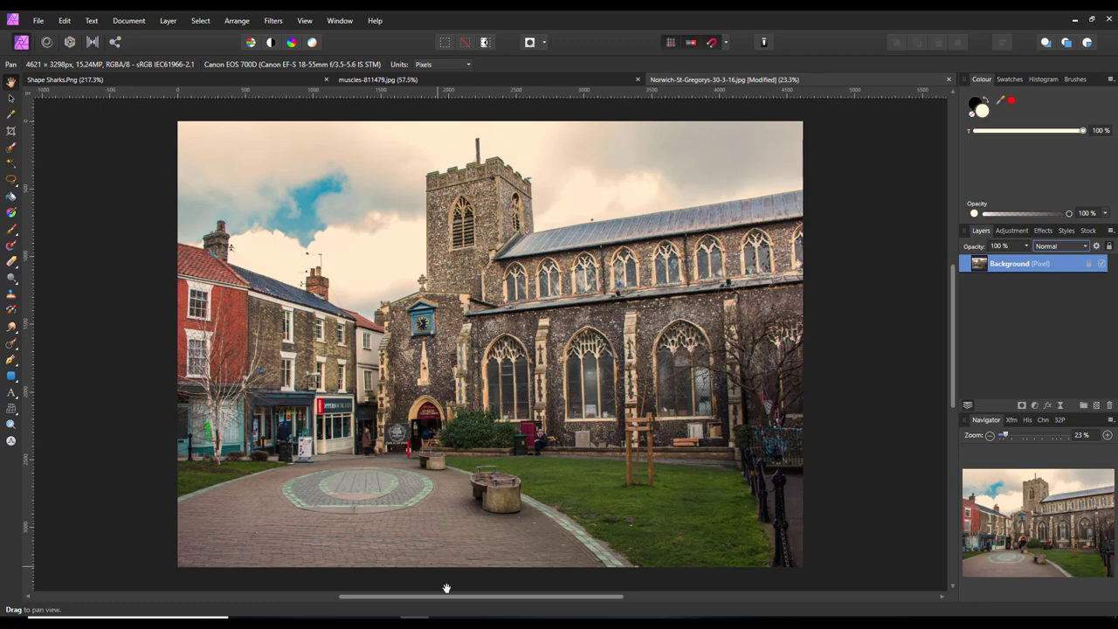
left_click(443, 616)
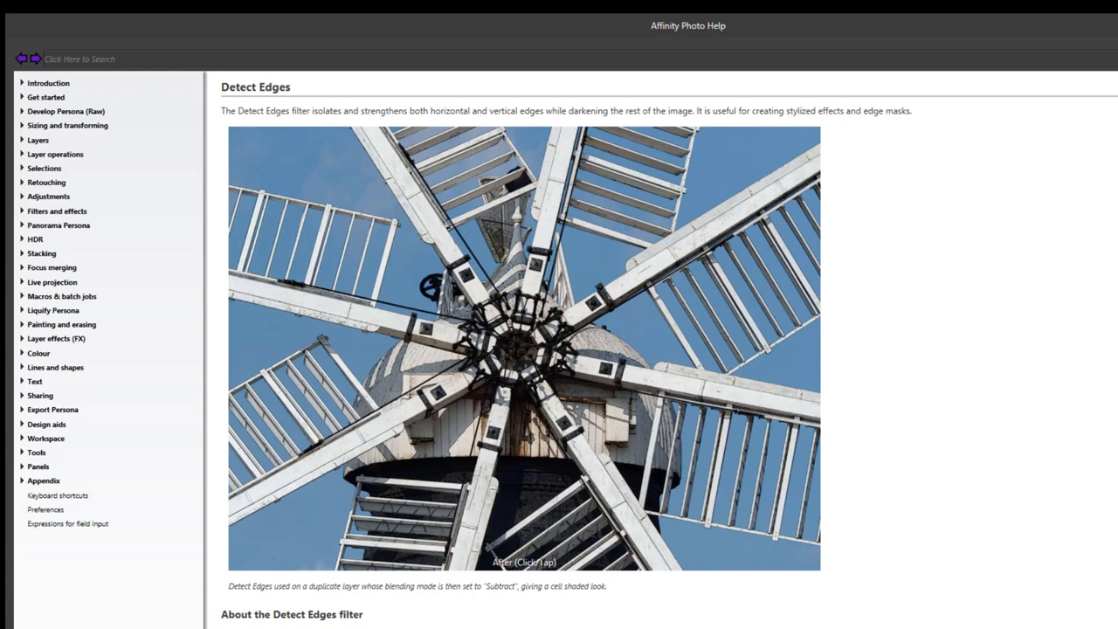
left_click(524, 561)
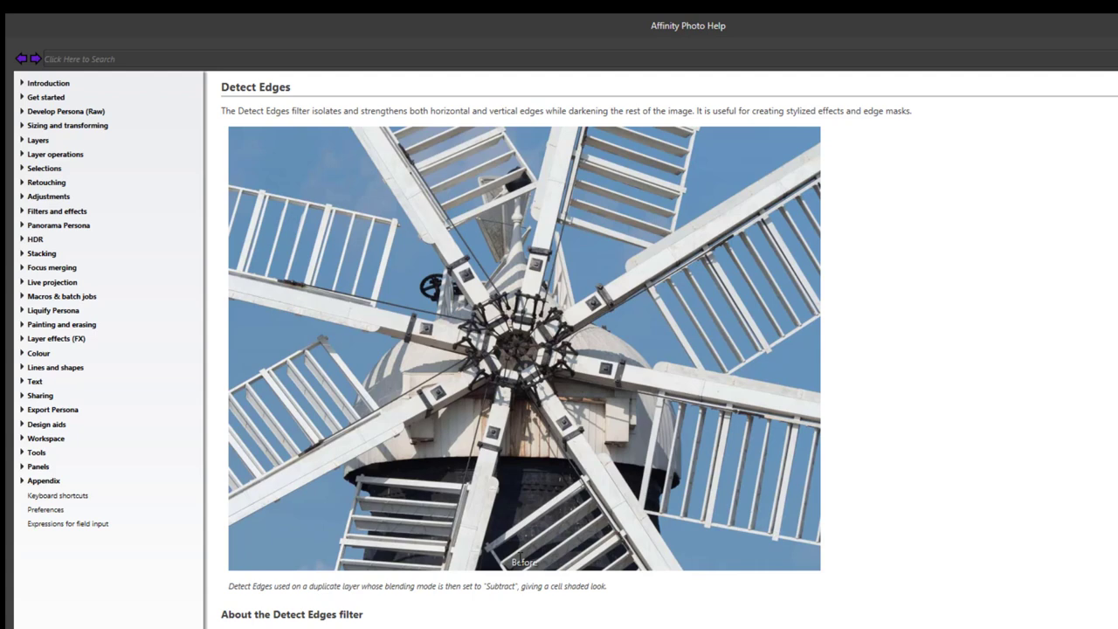
left_click(524, 562)
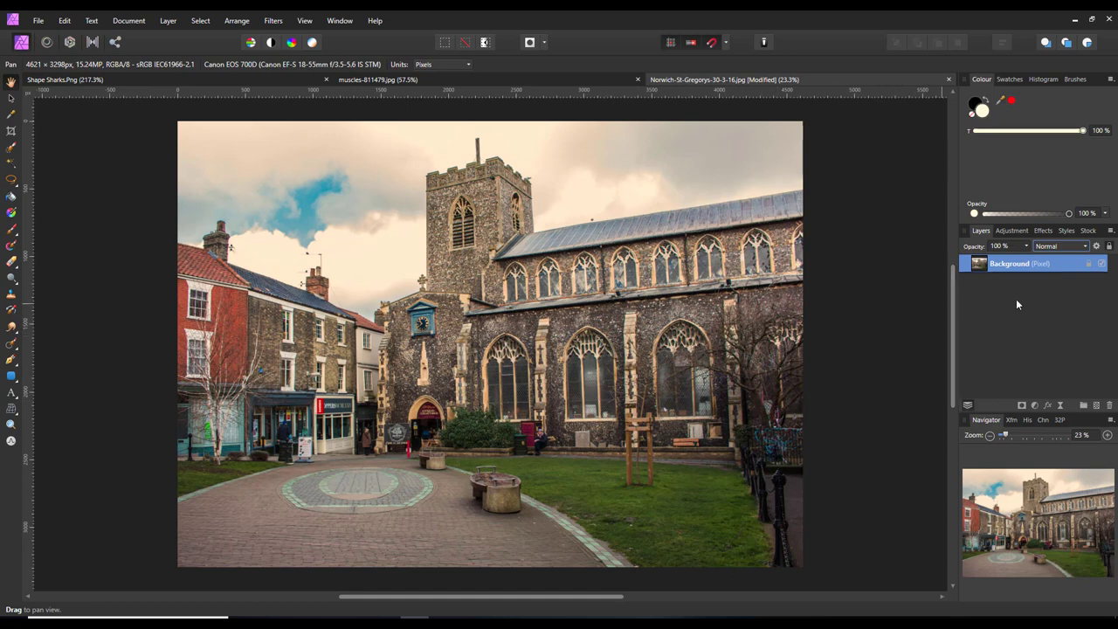
Duplicate the church photo's Background layer and run Filters > Detect > Detect Edges on the copy
right_click(1012, 268)
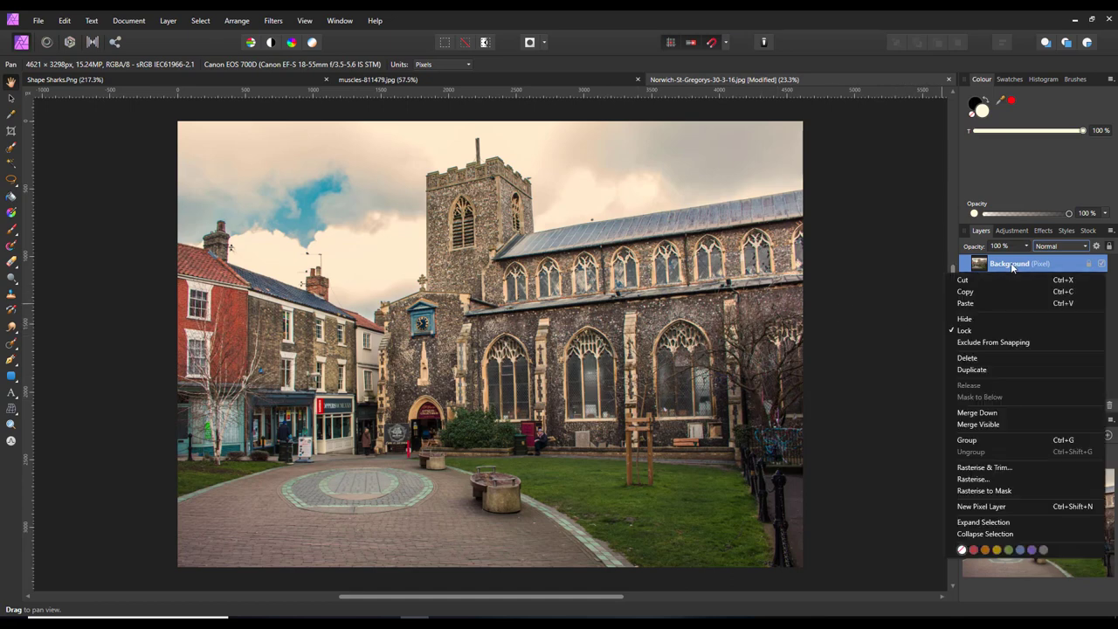
left_click(975, 371)
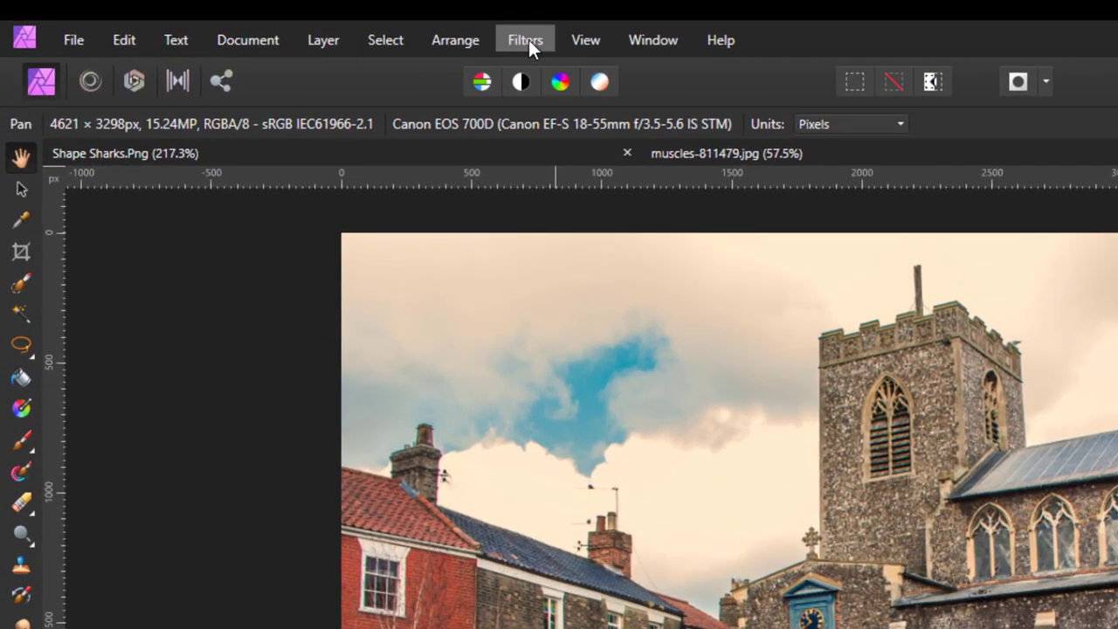
left_click(320, 24)
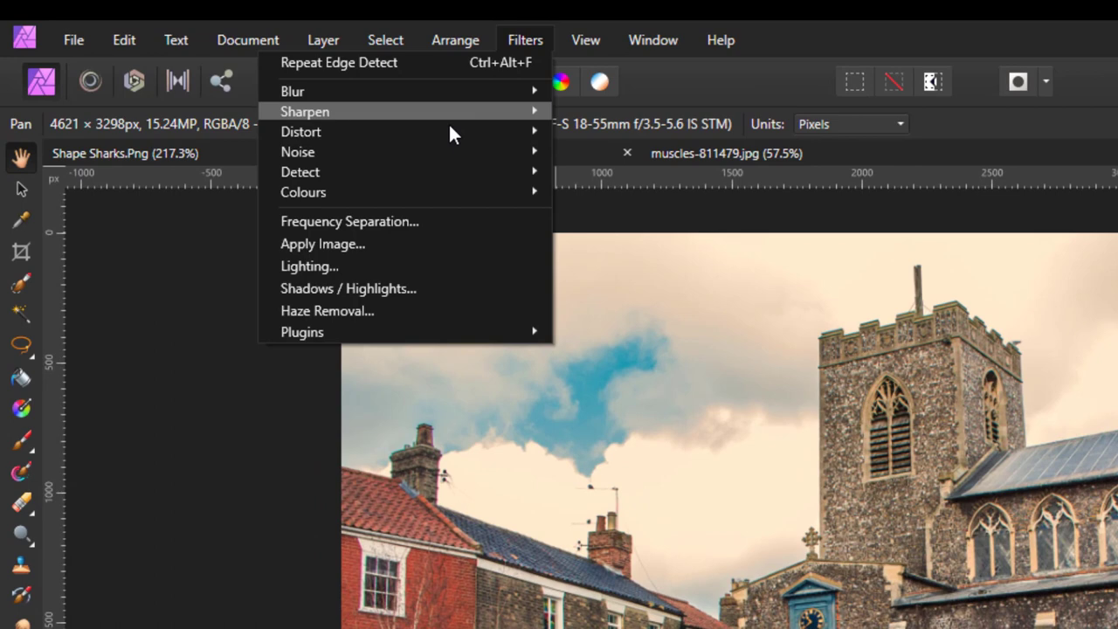
mouse_move(341, 170)
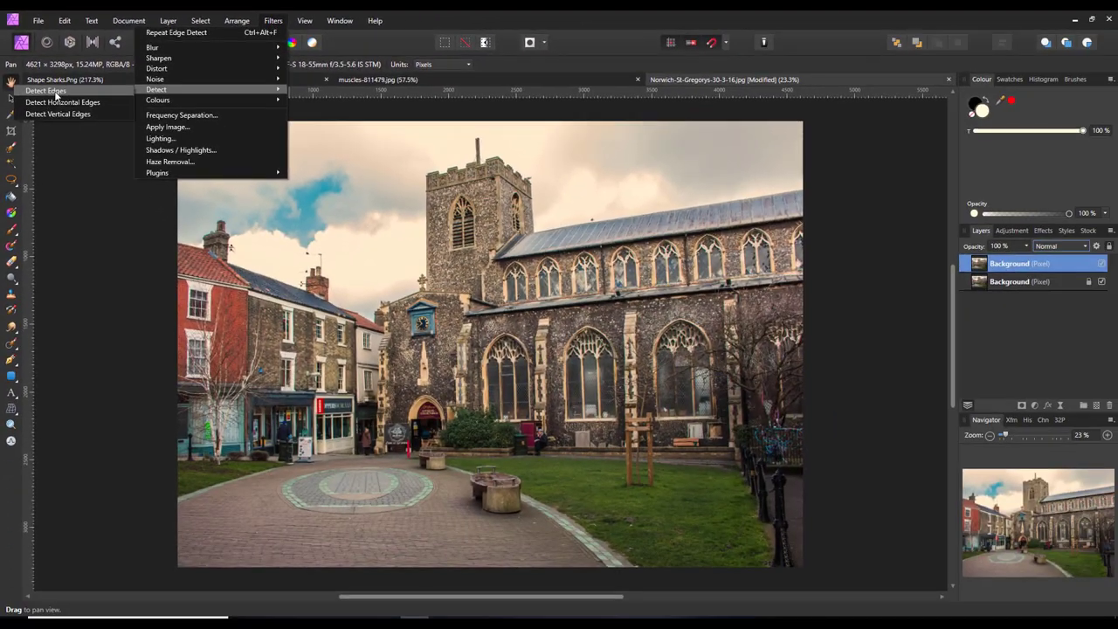
key("Escape")
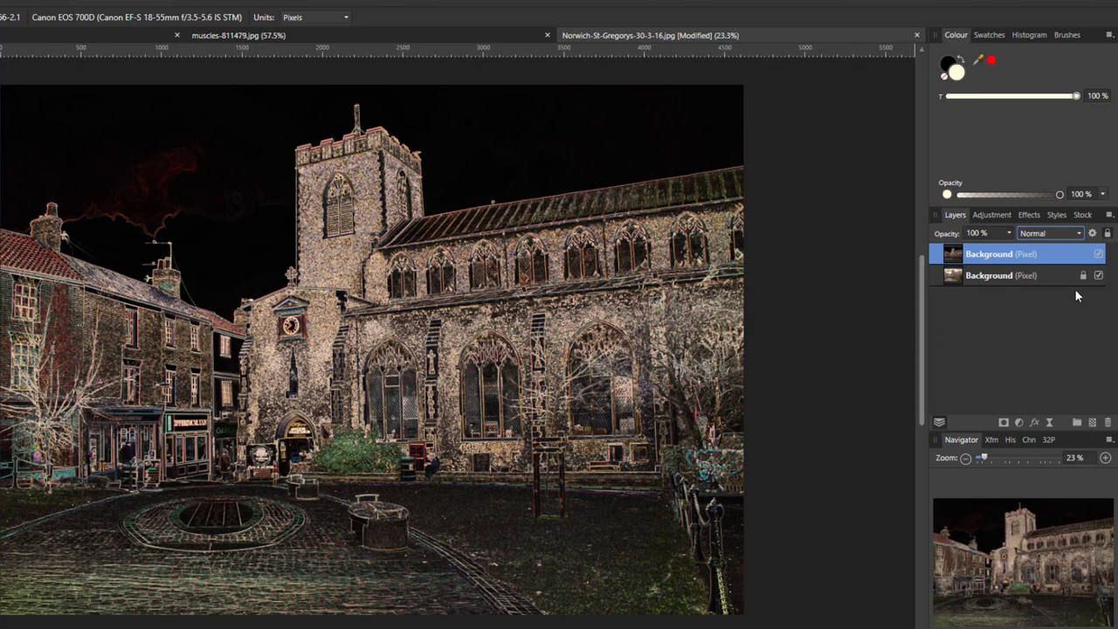
Scroll through the blend-mode list previewing each look on the edge-detected copy, staying on Normal
left_click(1079, 234)
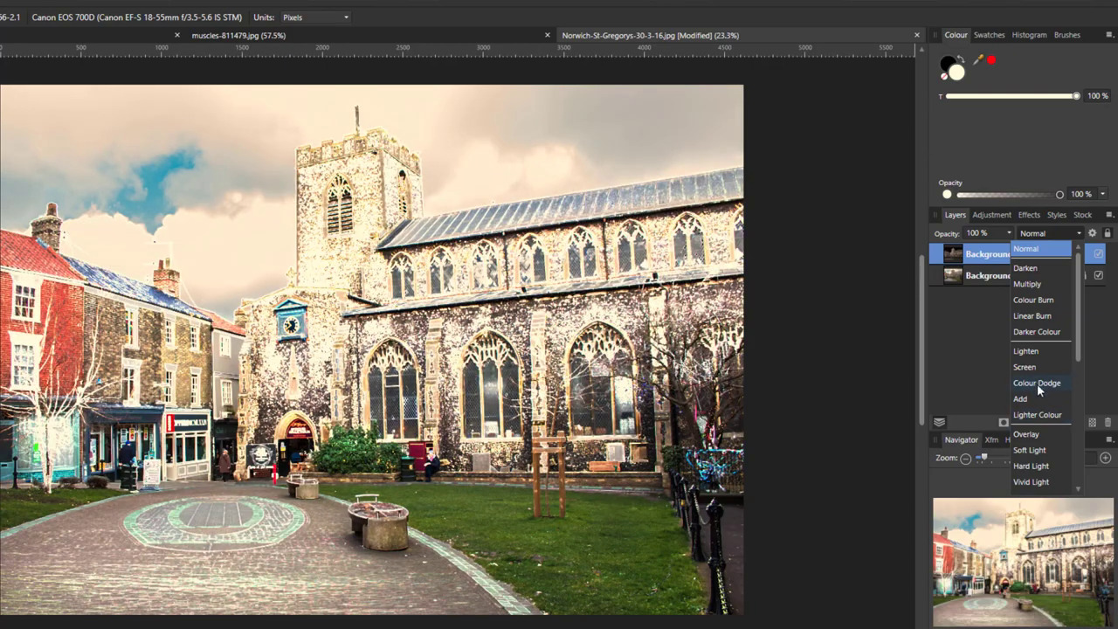
scroll(1039, 400, "down", 1)
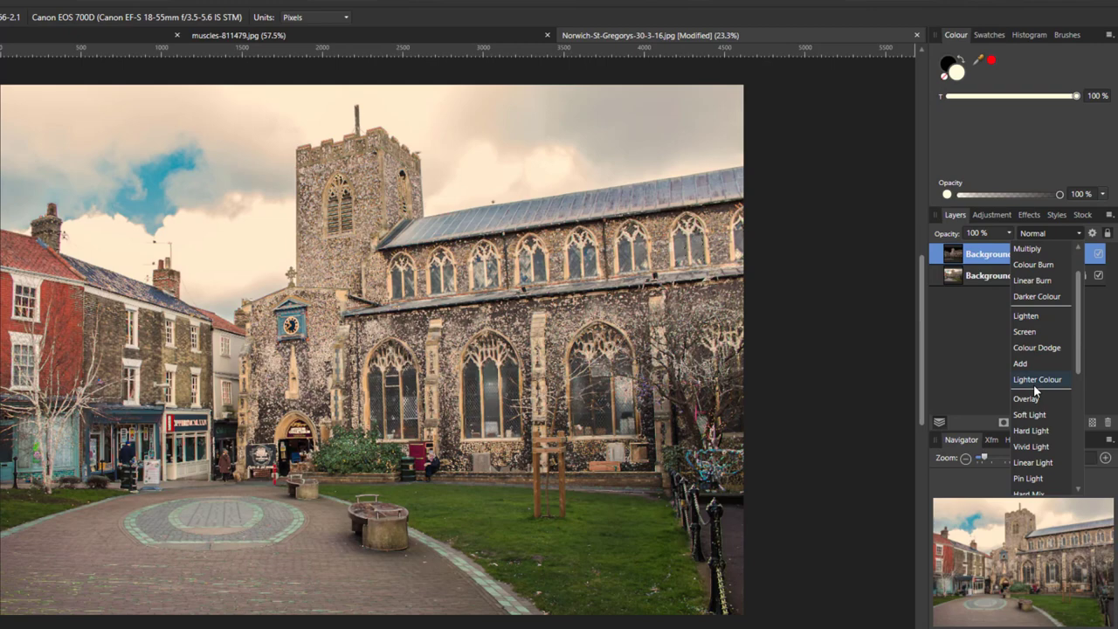
scroll(1033, 383, "down", 1)
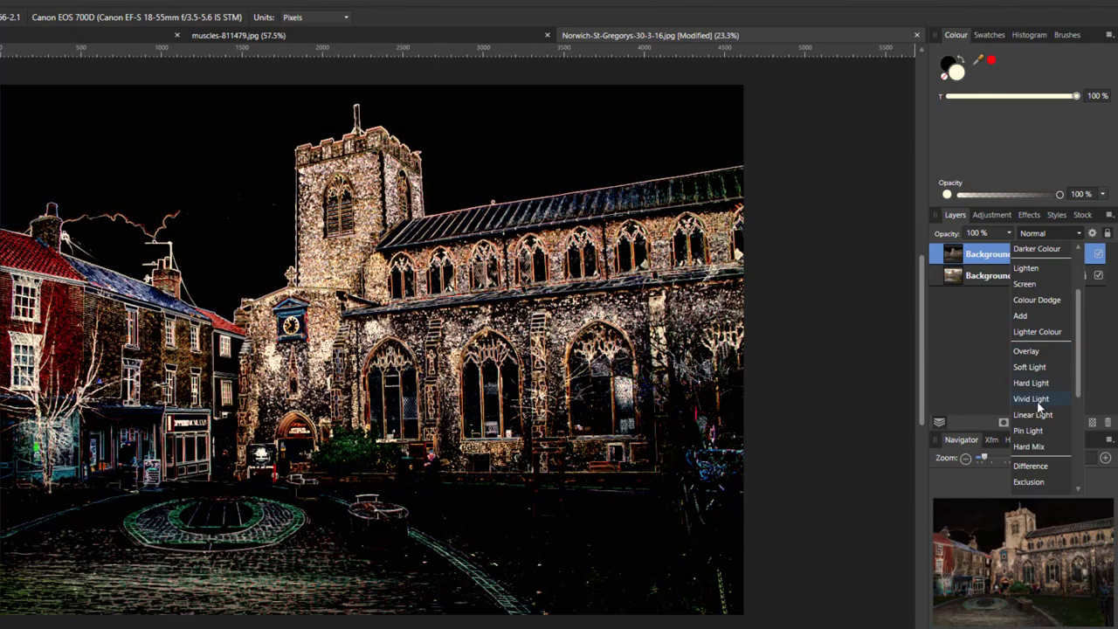
scroll(1040, 392, "down", 2)
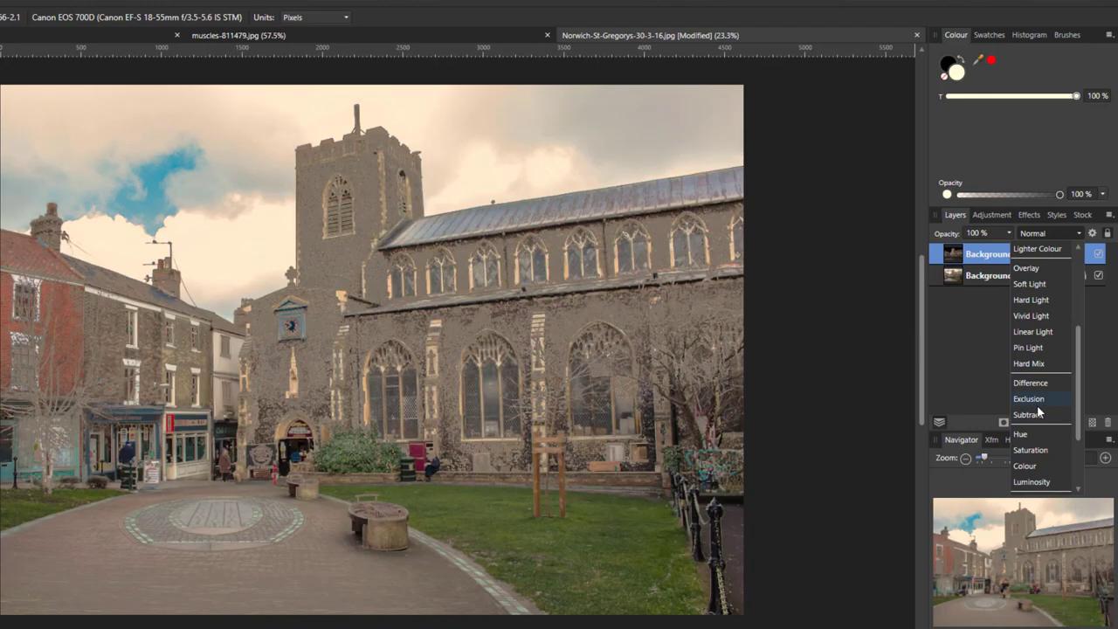
scroll(1038, 412, "down", 1)
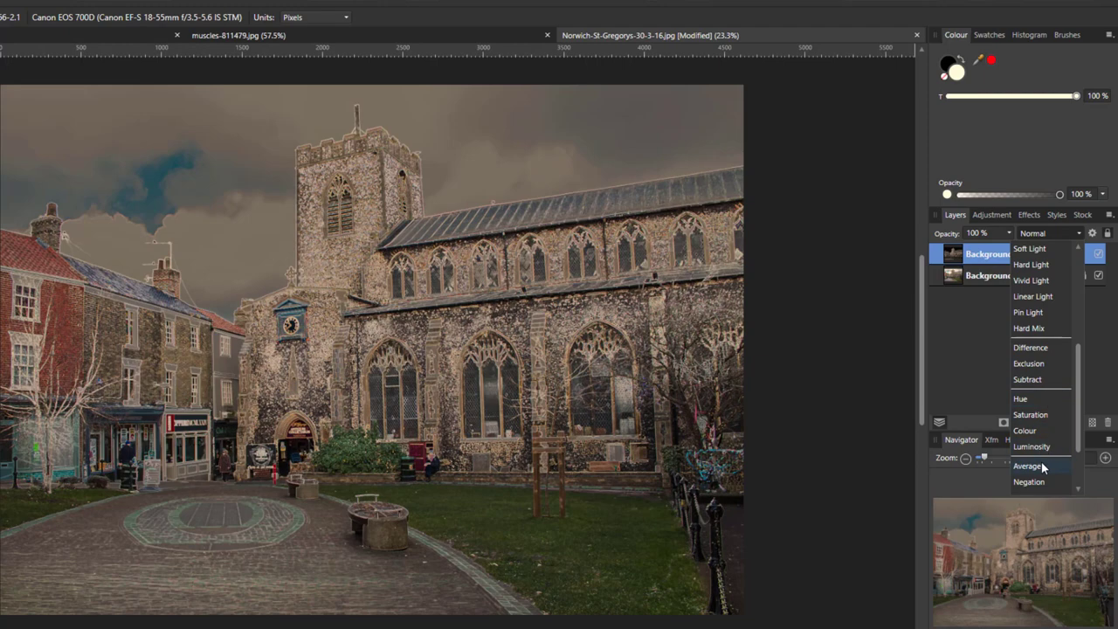
scroll(1041, 465, "down", 3)
scroll(1041, 465, "down", 1)
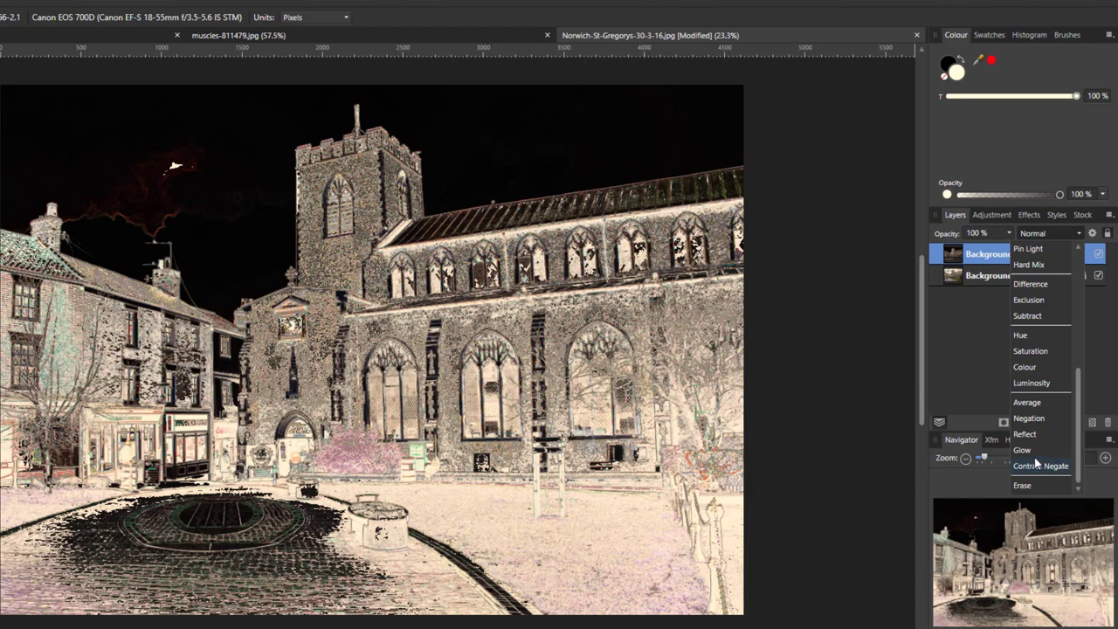
scroll(1040, 419, "up", 5)
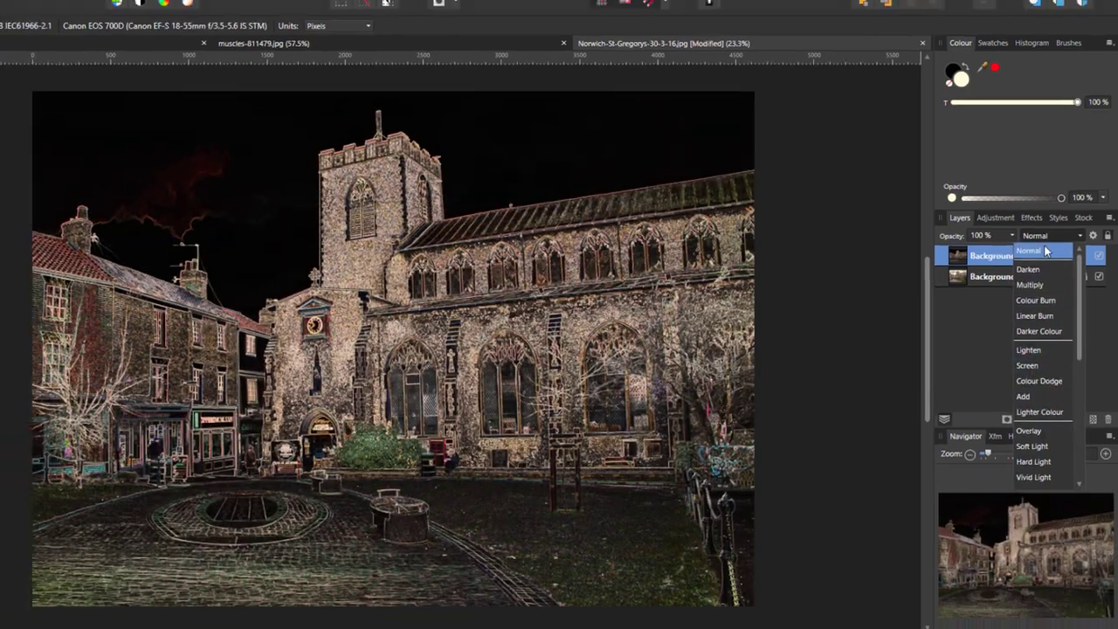
Keep Normal blend mode and apply Layer > Invert to make the edge layer a dark-line sketch
left_click(1026, 249)
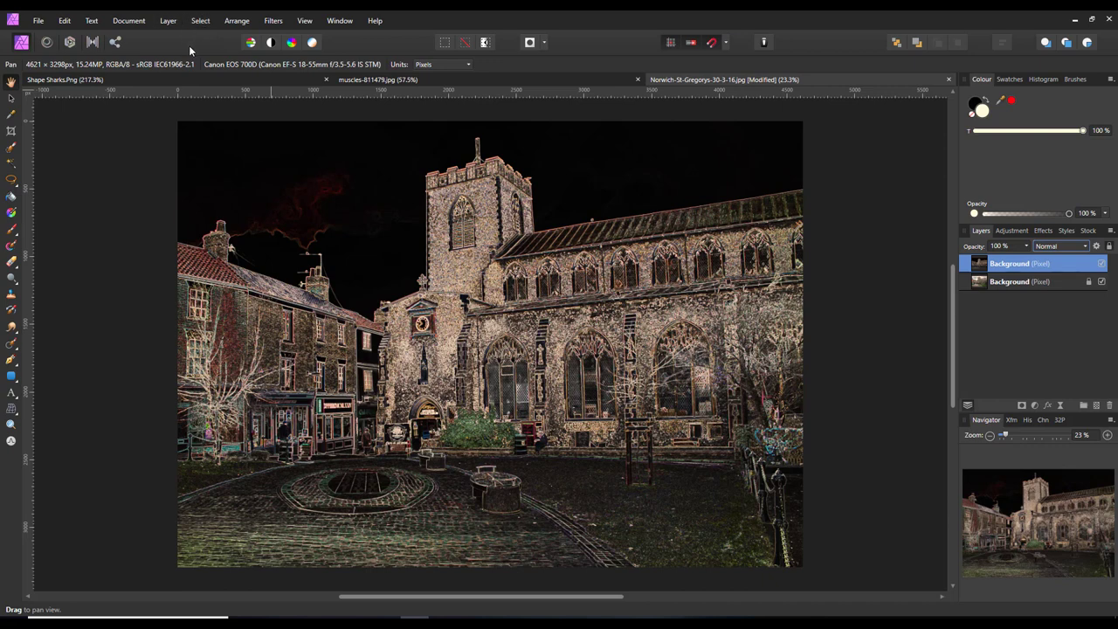
left_click(168, 22)
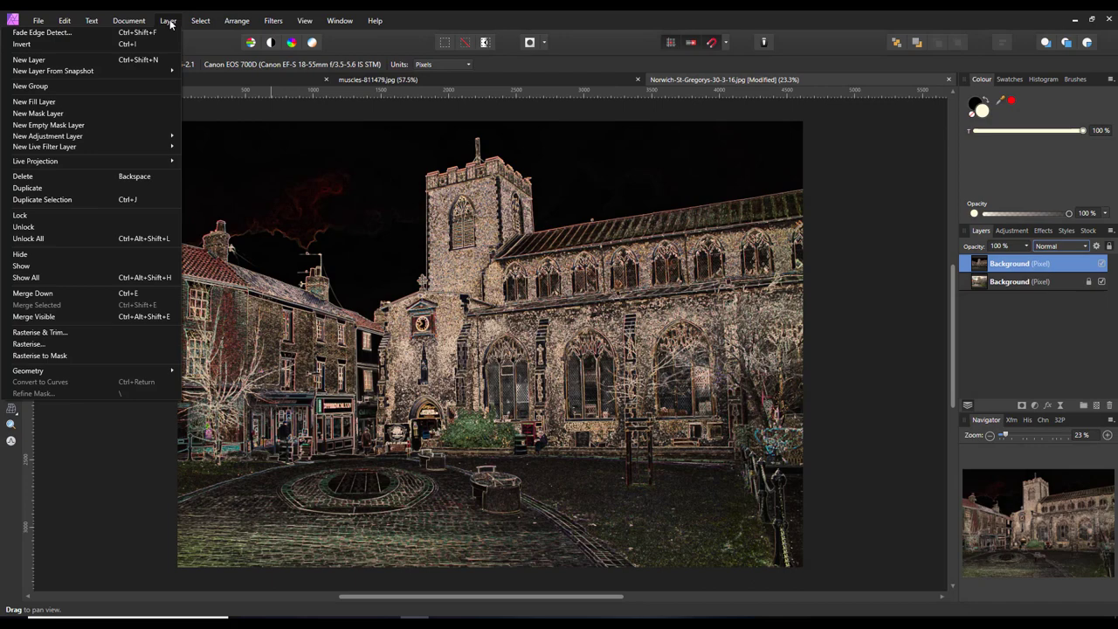
left_click(129, 44)
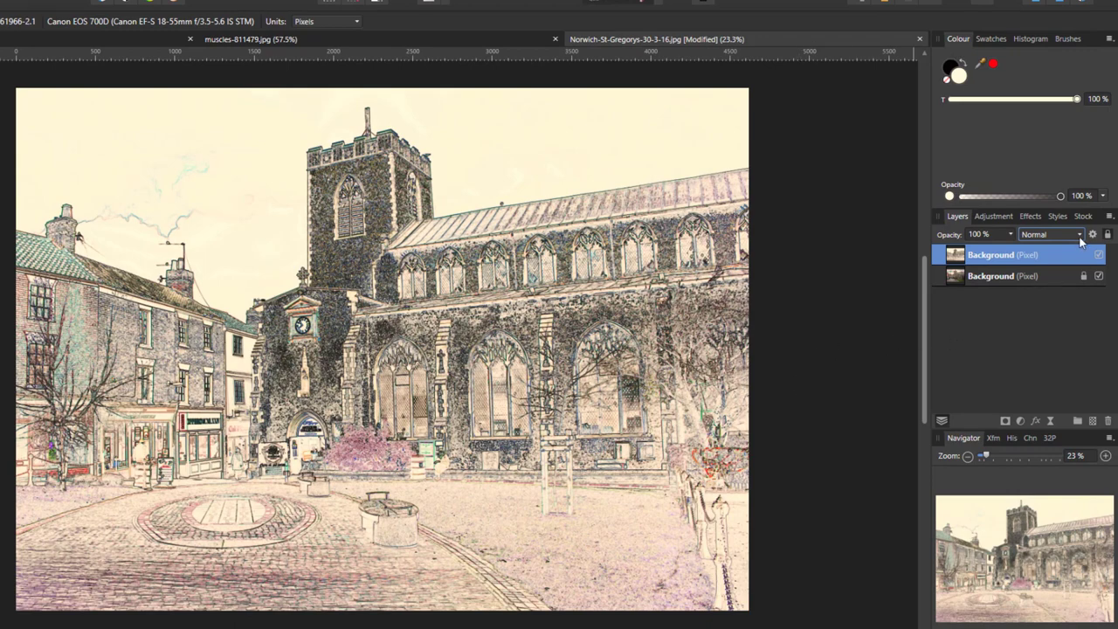
Scroll through the blend modes previewing them on the inverted sketch layer, leaving it on Normal
left_click(1080, 238)
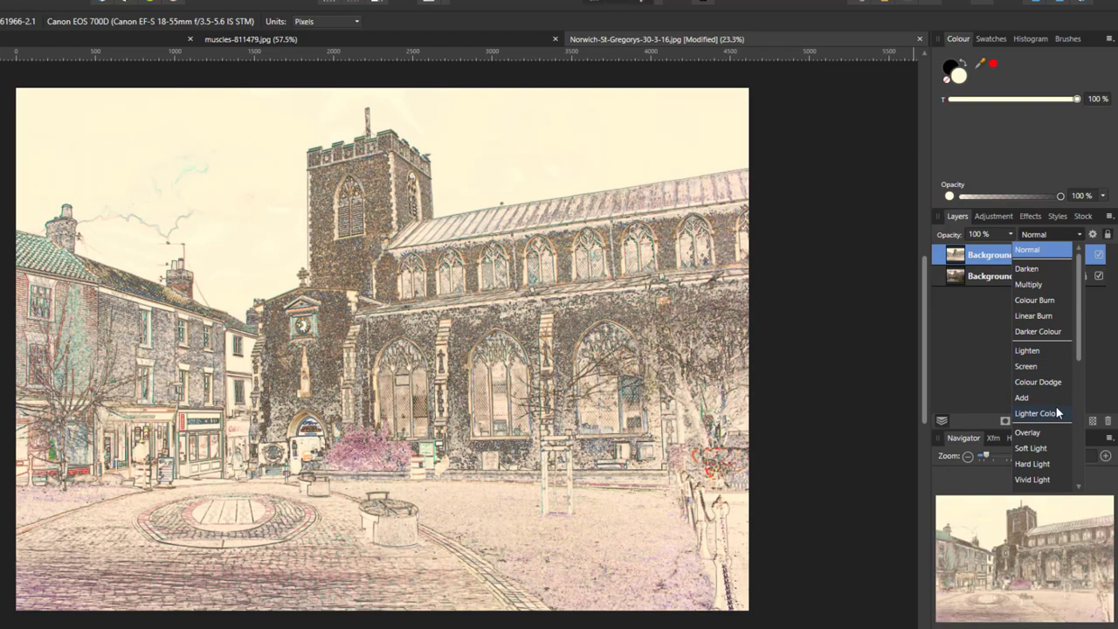
scroll(1056, 409, "down", 1)
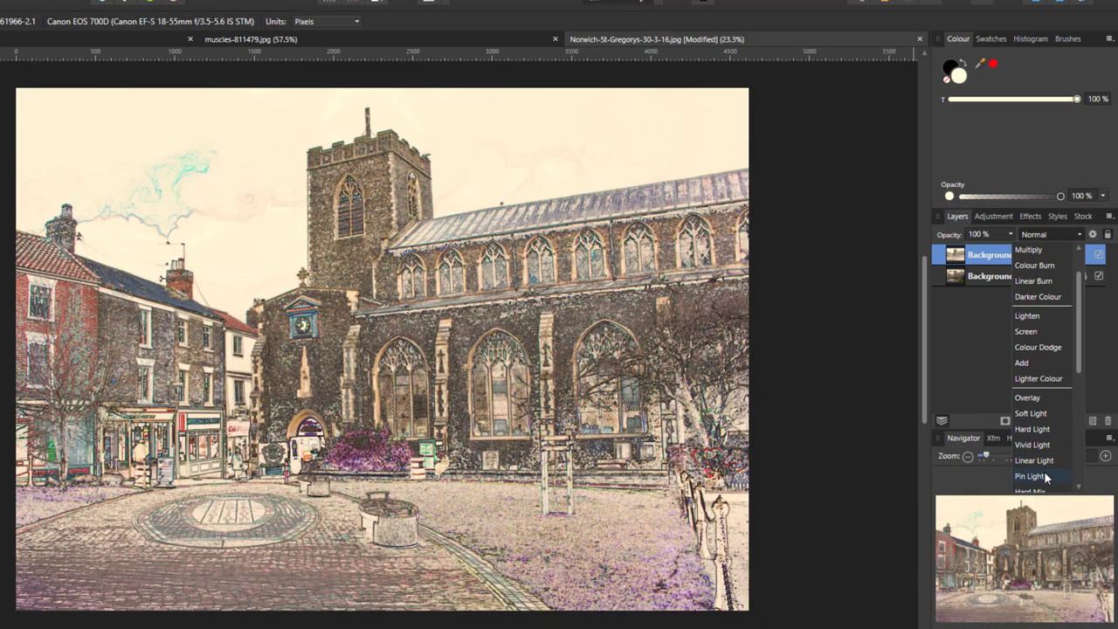
scroll(1044, 480, "down", 2)
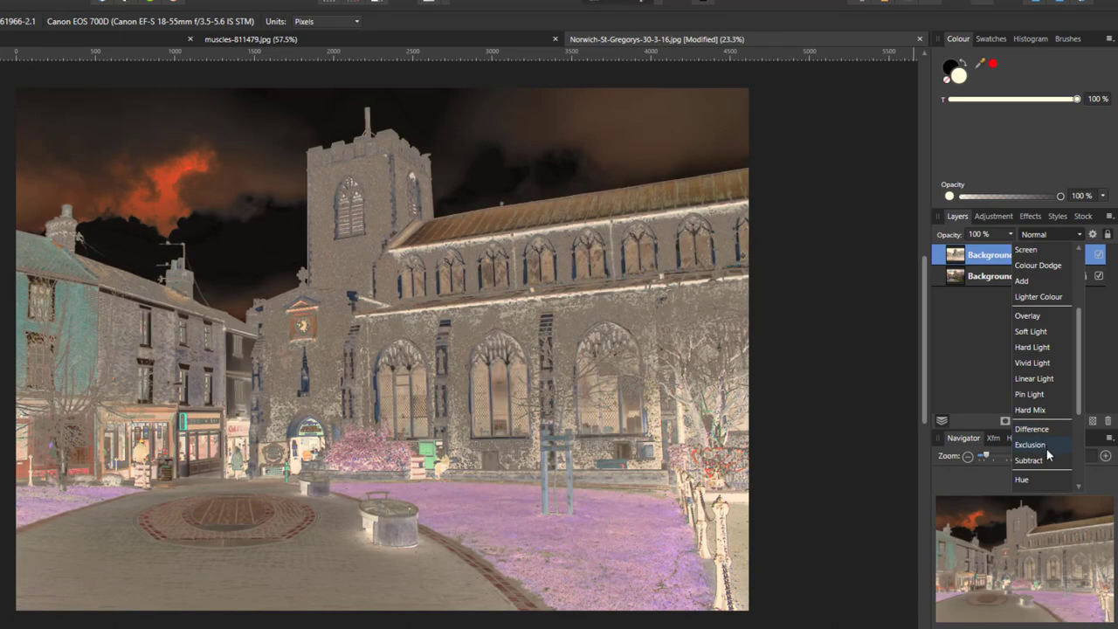
scroll(1046, 449, "down", 2)
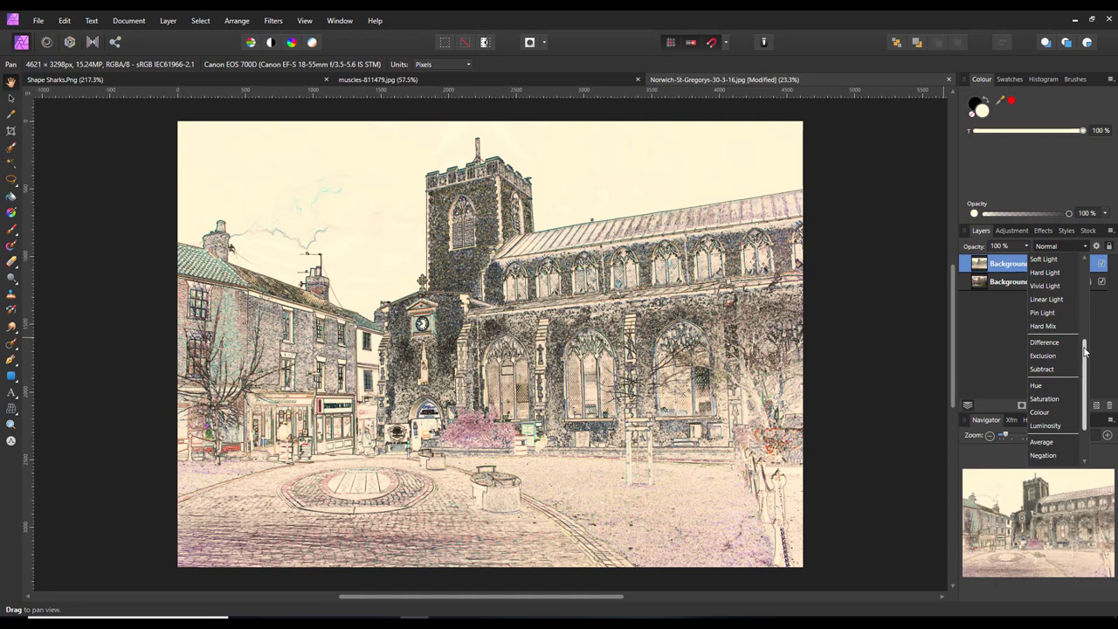
Dismiss the blend-mode list and switch to the Shape Sharks.png document
left_click_drag(1084, 351, 1084, 273)
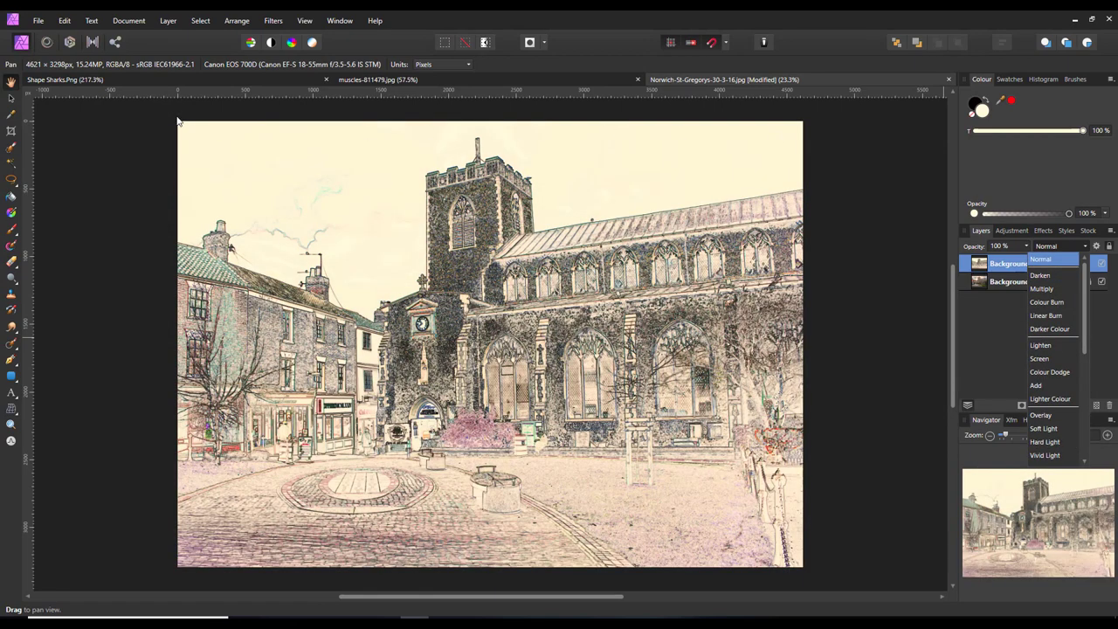
left_click(182, 76)
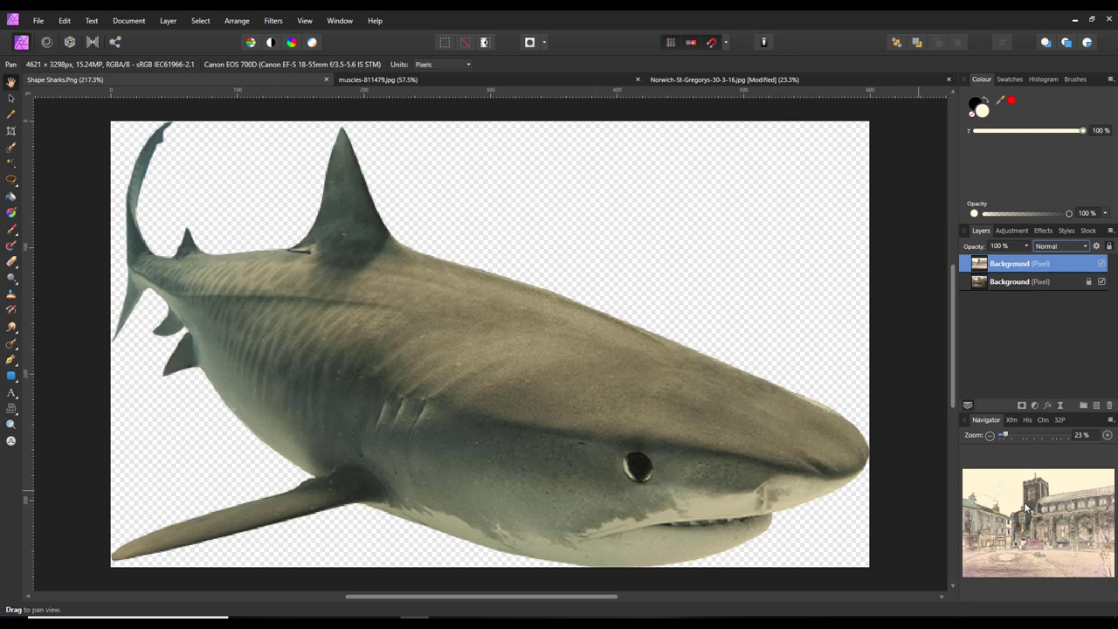
Activate the Shape Sharks document and apply Filters > Detect > Detect Edges to the shark layer
left_click(456, 83)
left_click(288, 83)
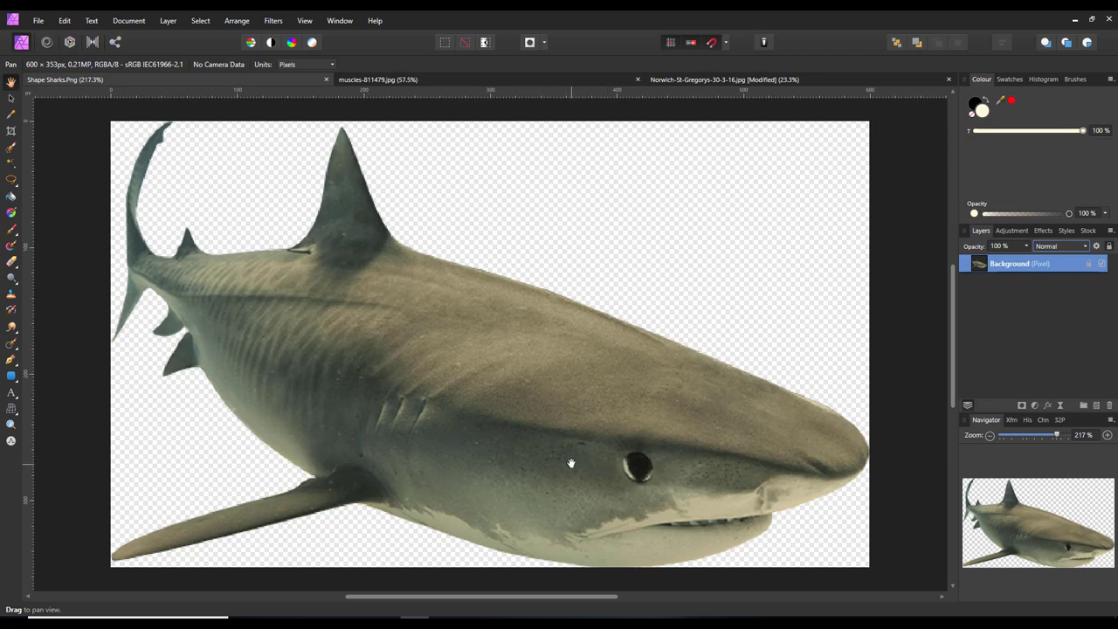
left_click(278, 21)
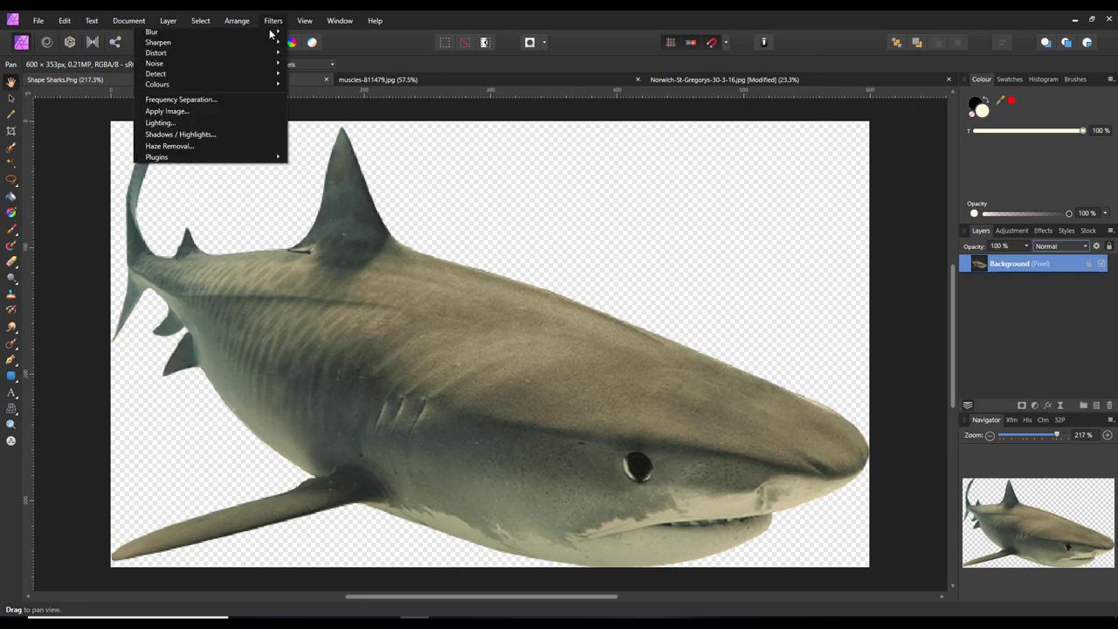
mouse_move(217, 76)
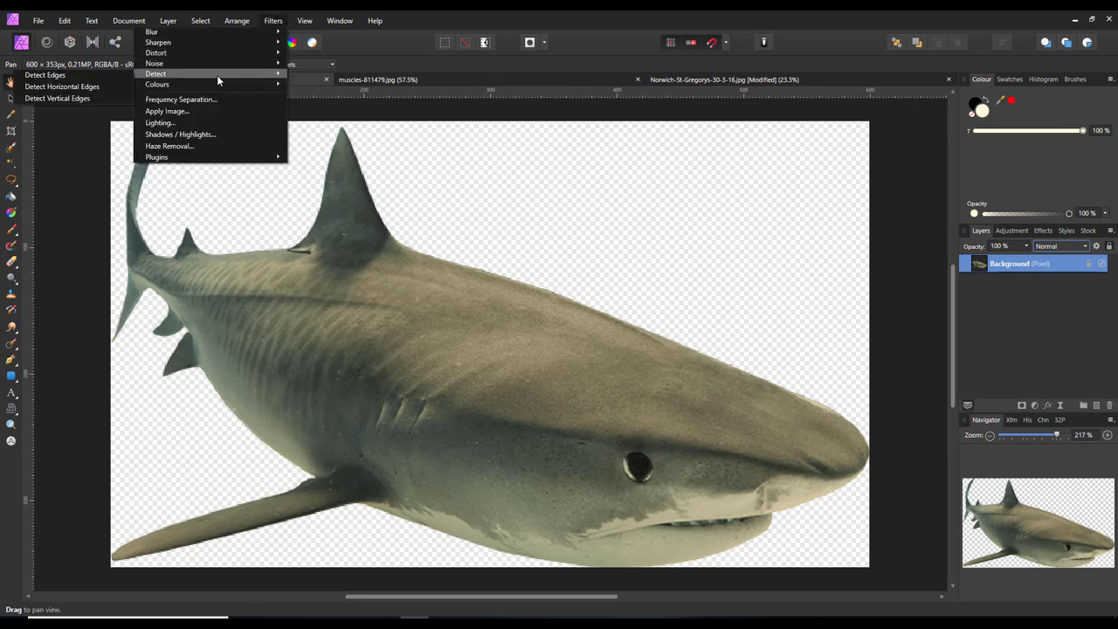
left_click(112, 75)
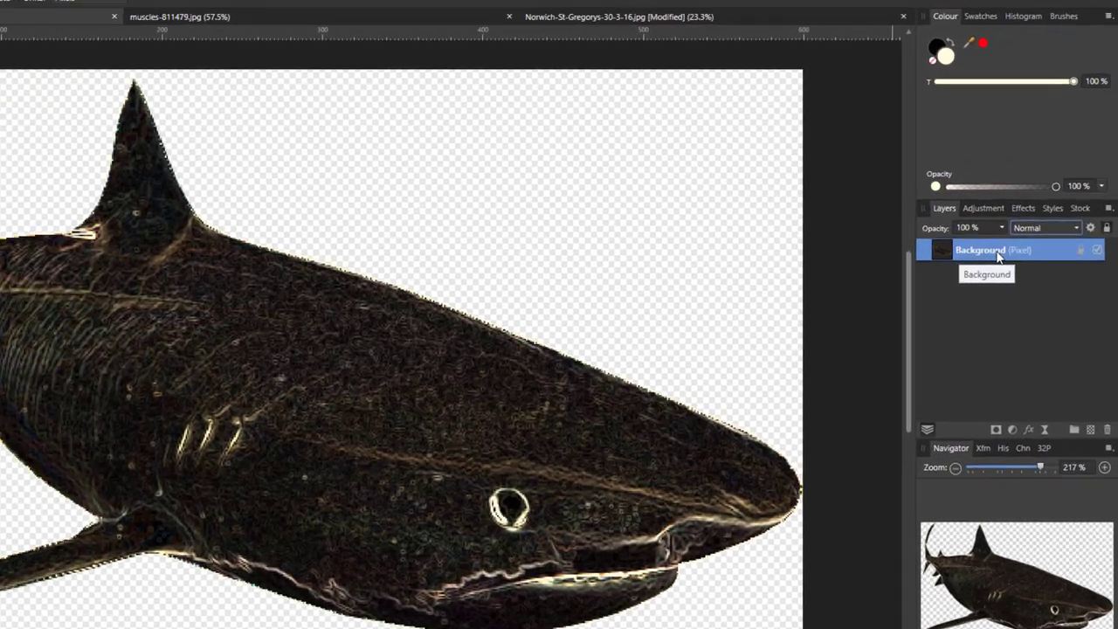
Rasterise the shark's edge-detected Background layer to a mask
right_click(999, 253)
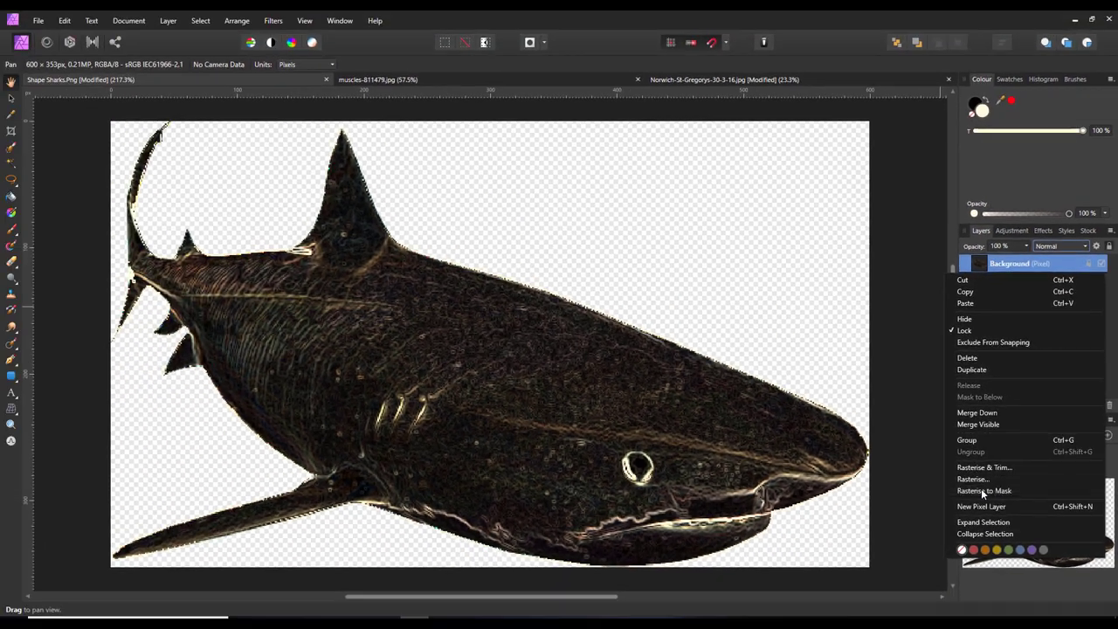
left_click(972, 504)
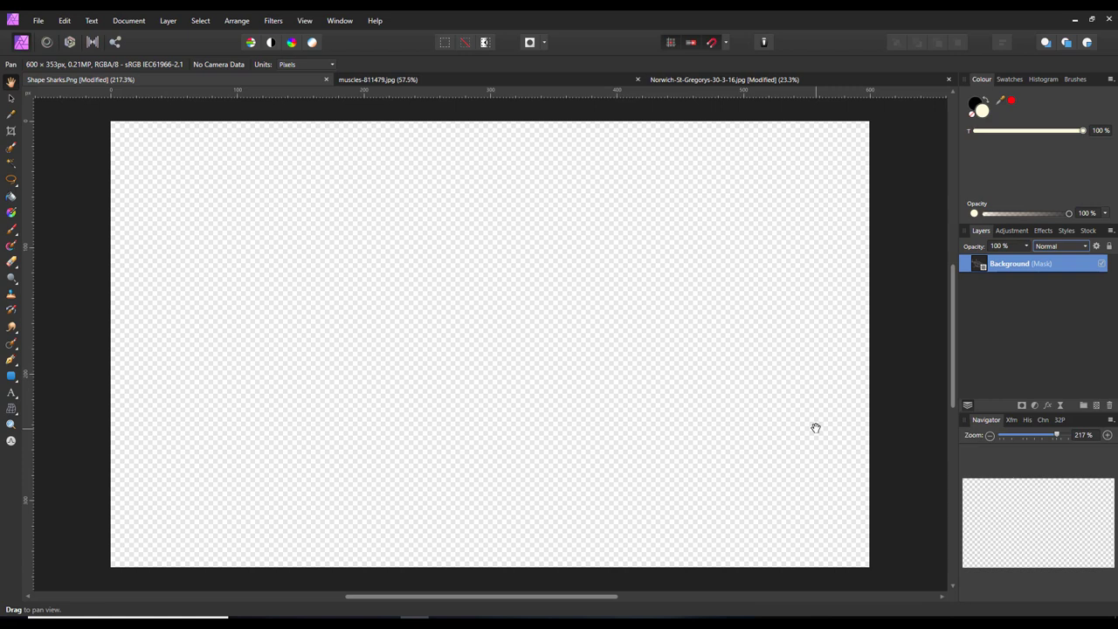
Flood-fill a new pixel layer with black and move it below the Background (Mask) layer
left_click(1097, 406)
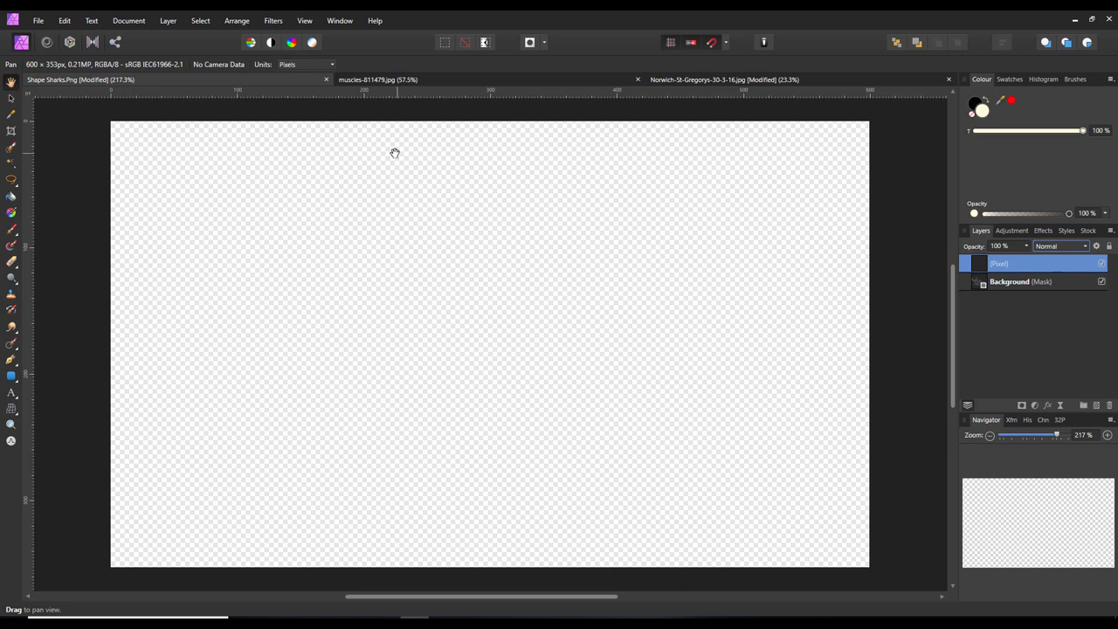
left_click(11, 197)
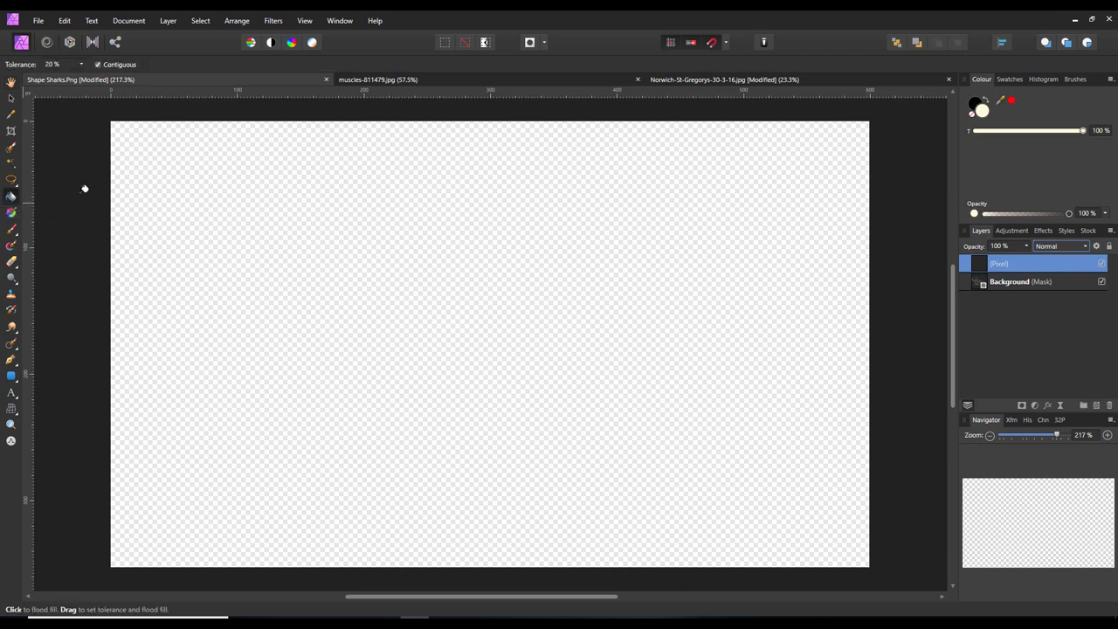
left_click(974, 103)
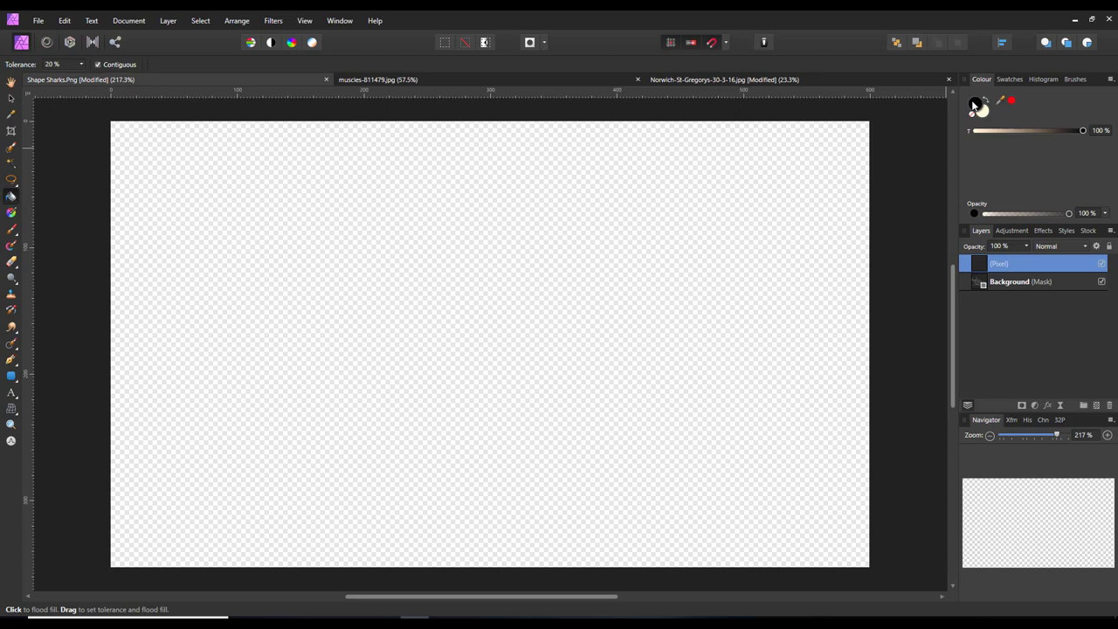
left_click(585, 266)
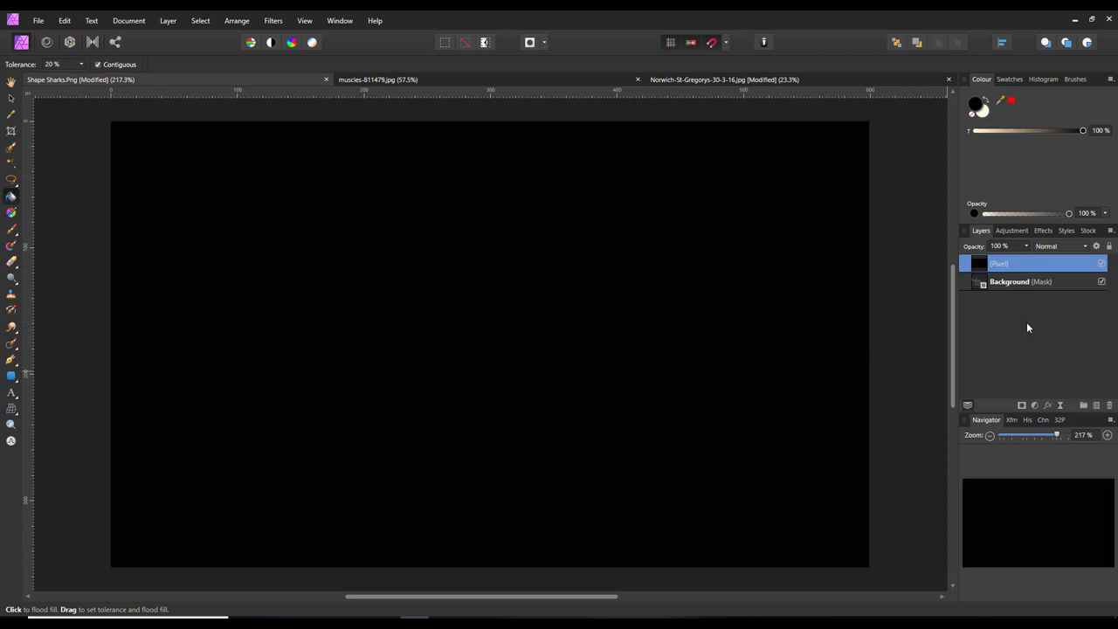
left_click_drag(987, 263, 985, 294)
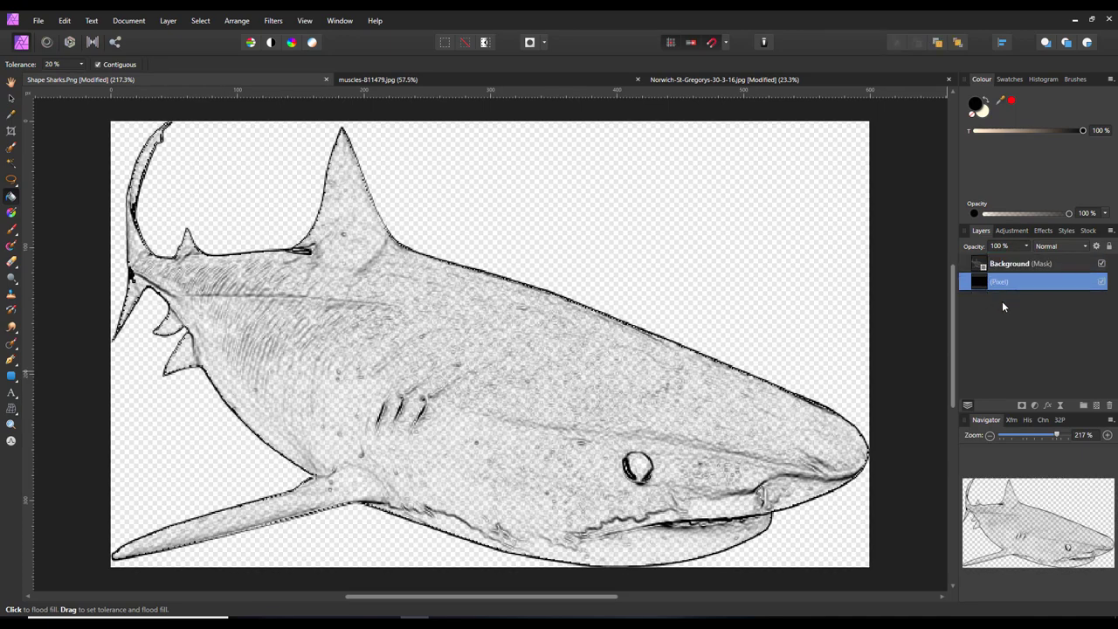
Group the shark mask layer with the black fill layer
left_click(1037, 266, "shift")
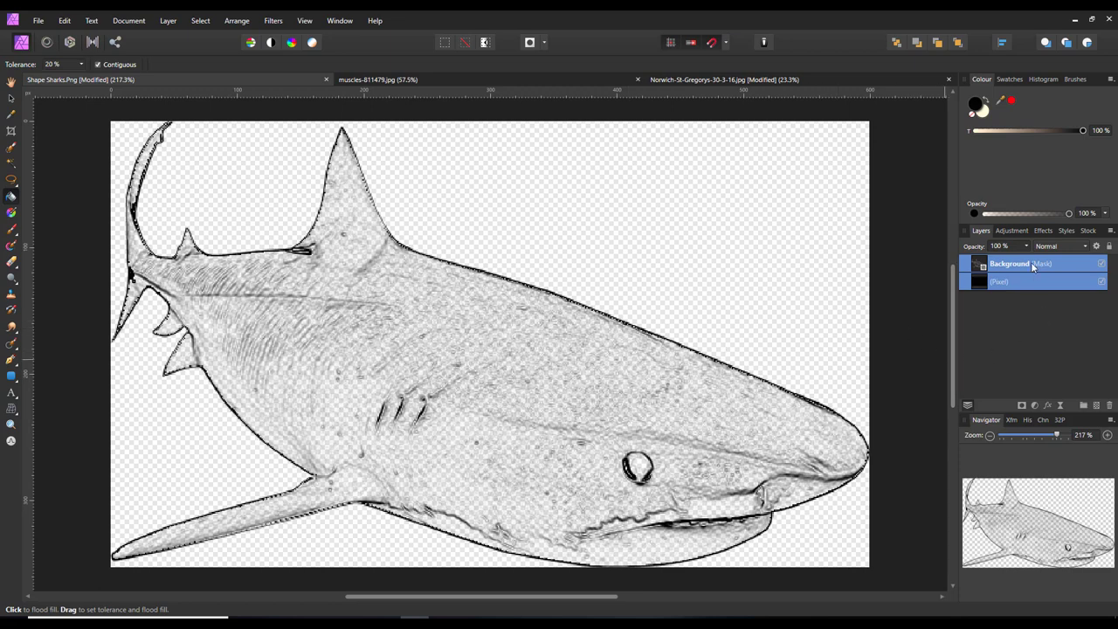
right_click(1032, 267)
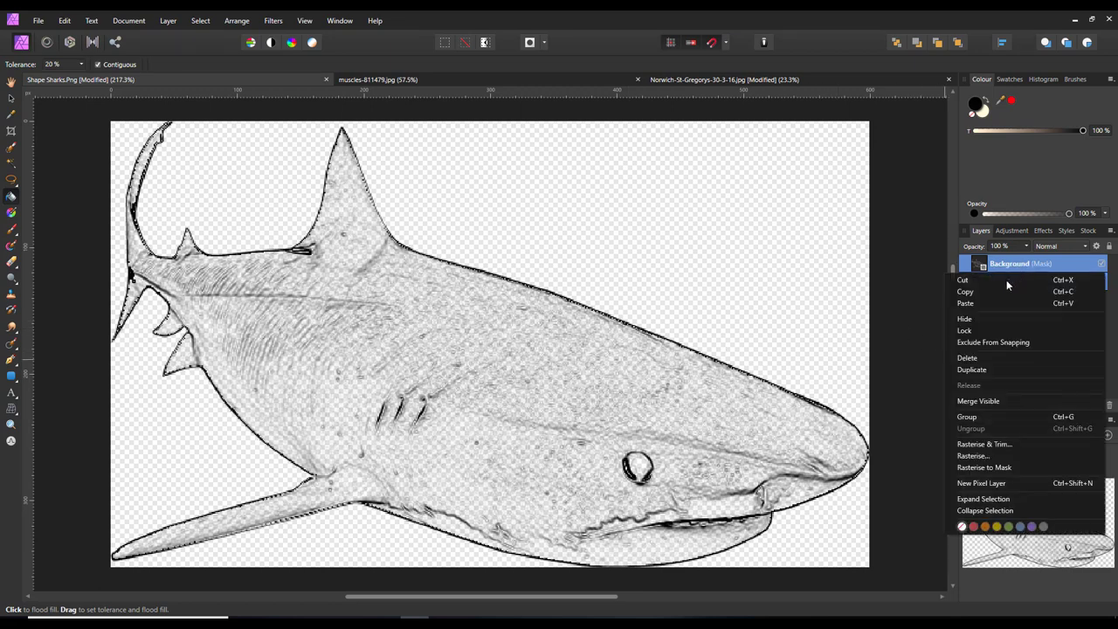
left_click(970, 416)
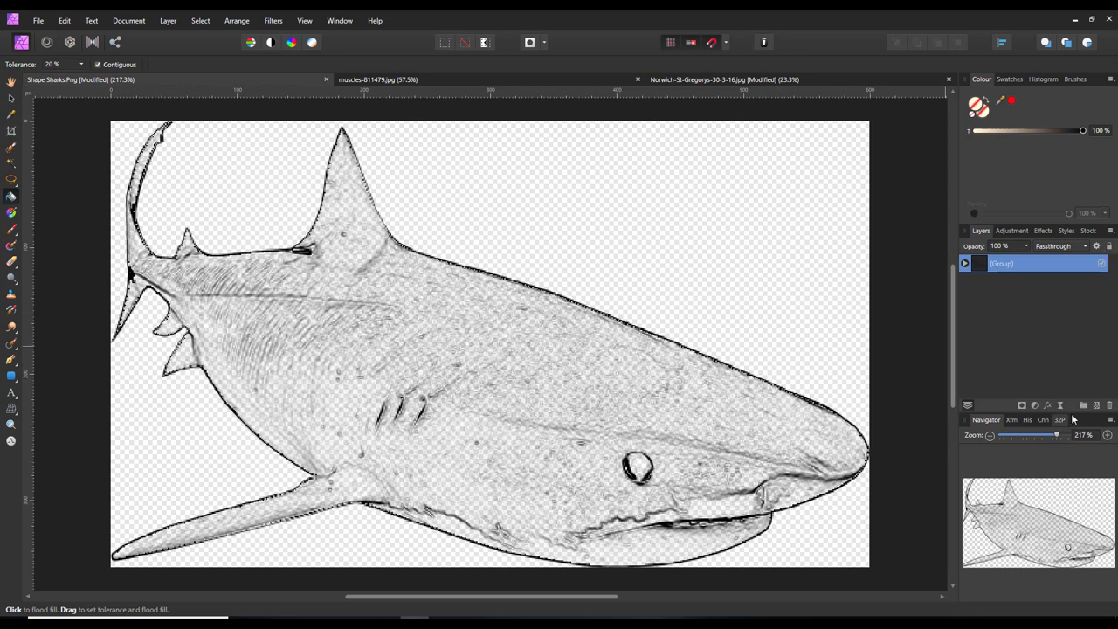
Add a 1253C1 blue-filled pixel layer beneath the group, then hide it
left_click(1098, 405)
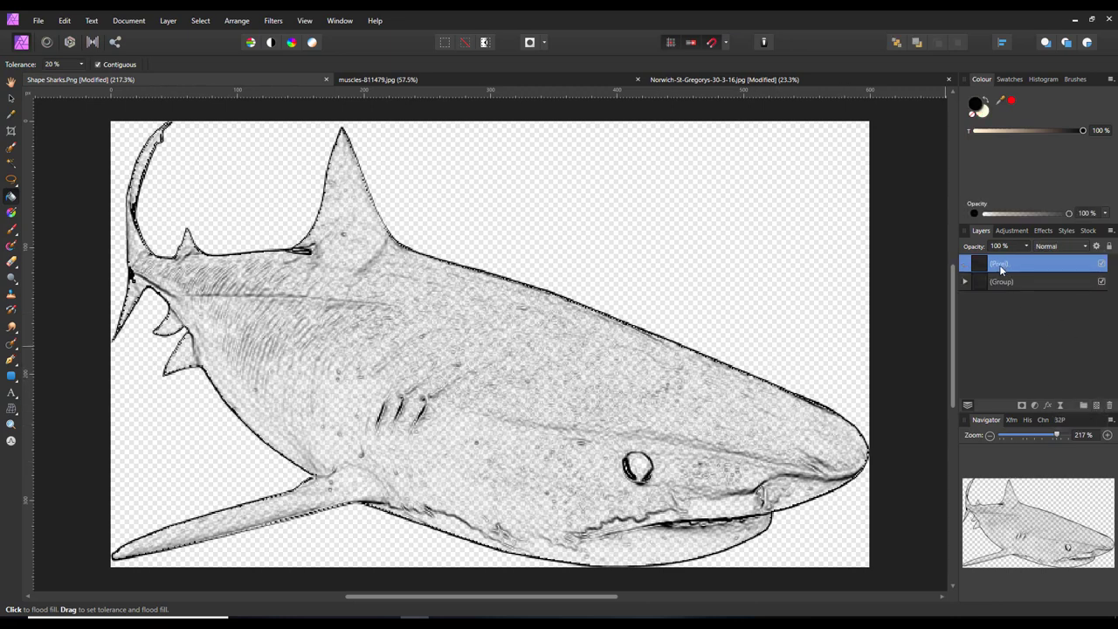
double_click(976, 104)
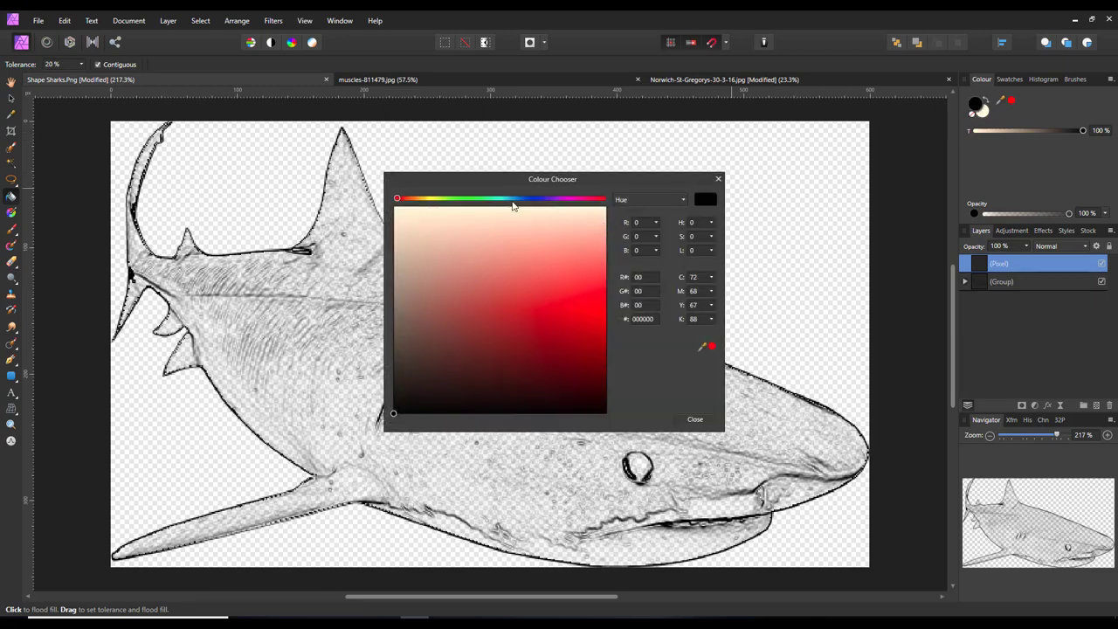
left_click(522, 200)
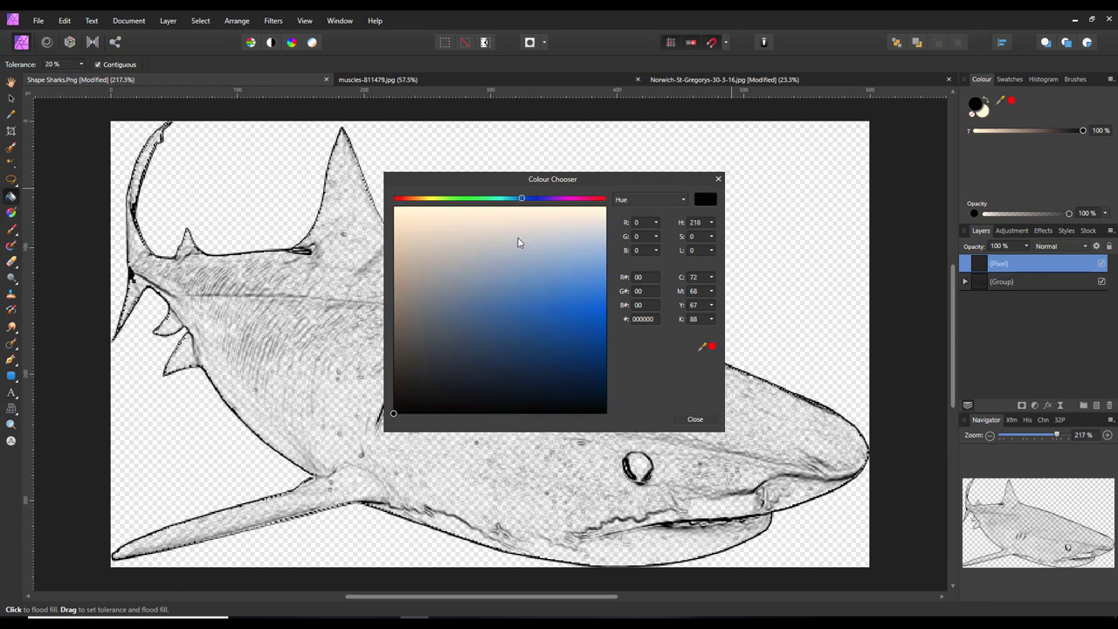
left_click(570, 328)
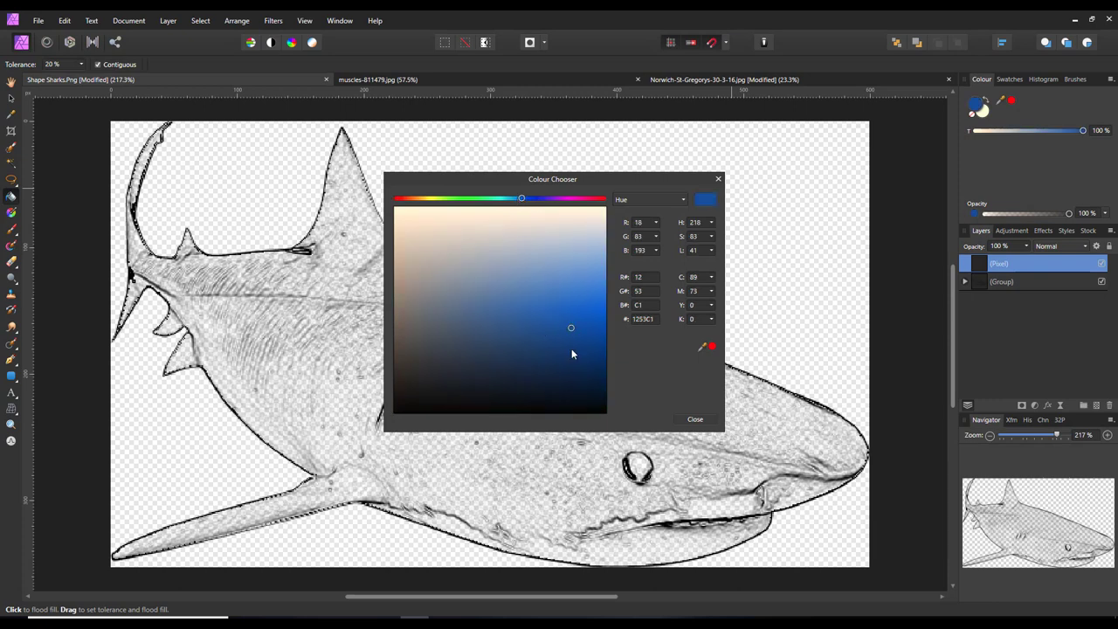
left_click(695, 420)
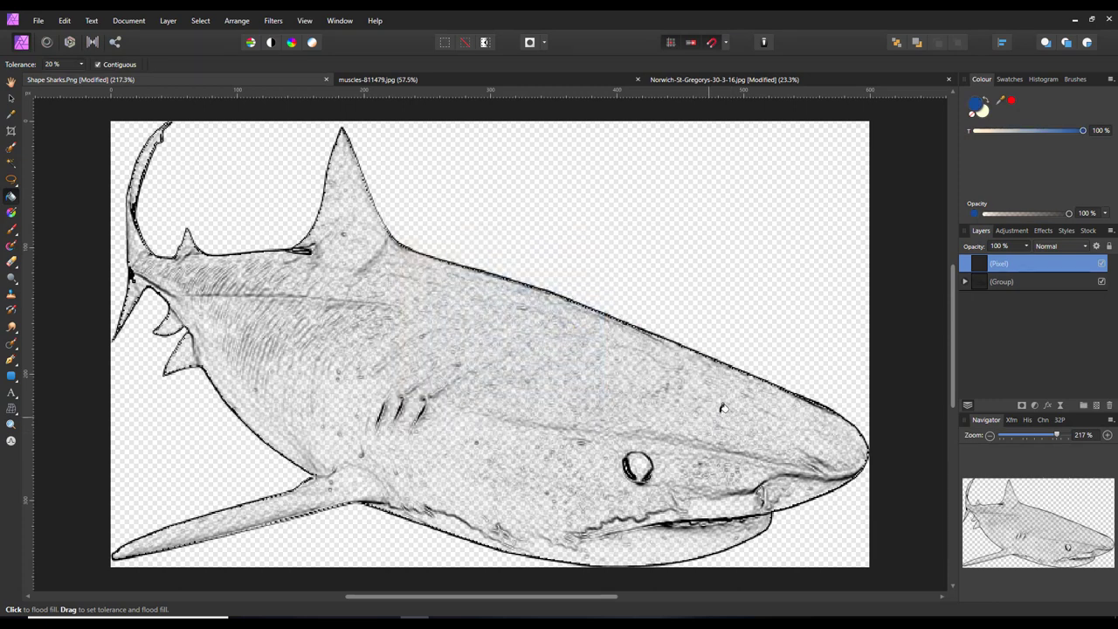
left_click(800, 291)
left_click_drag(993, 267, 982, 317)
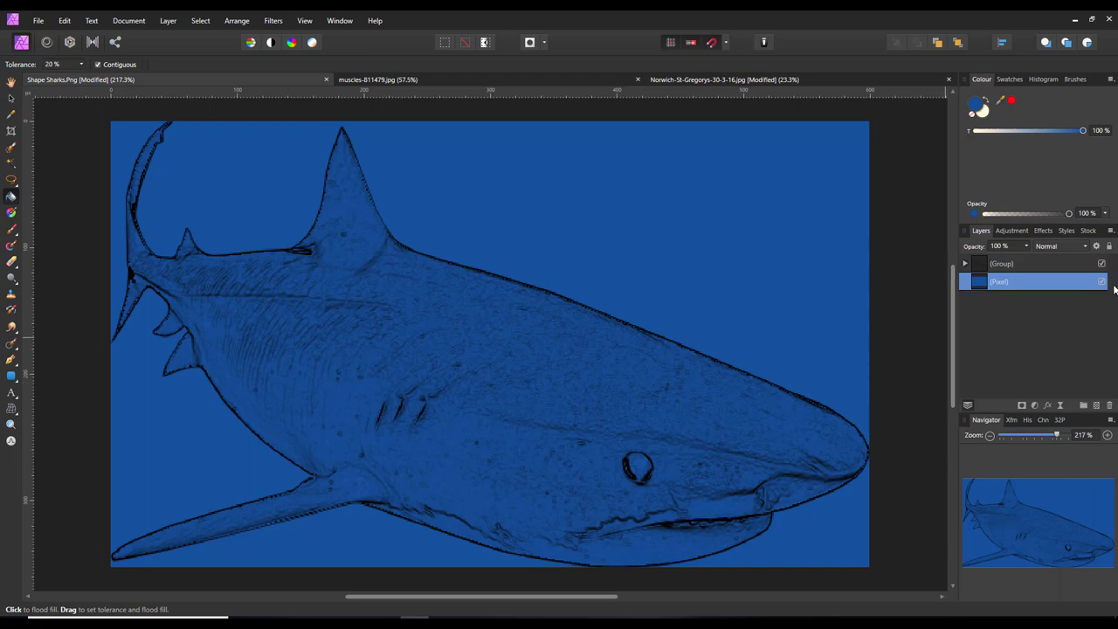
left_click(1102, 282)
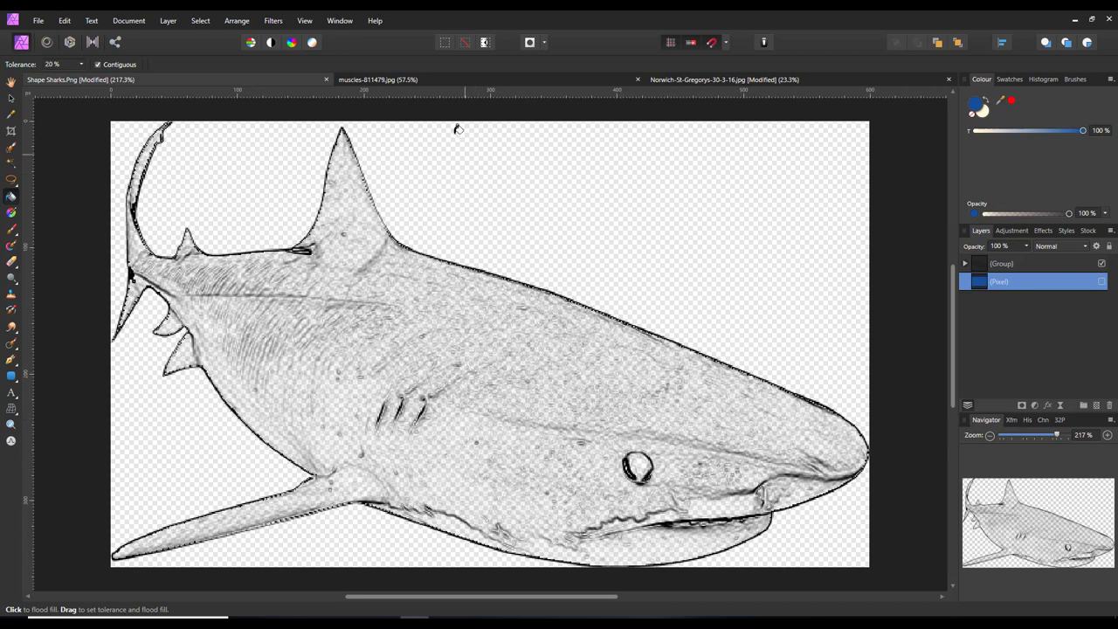
Bring up the muscles-811479.jpg flexing-arm photo and switch to the Hand tool
left_click(449, 81)
key("h")
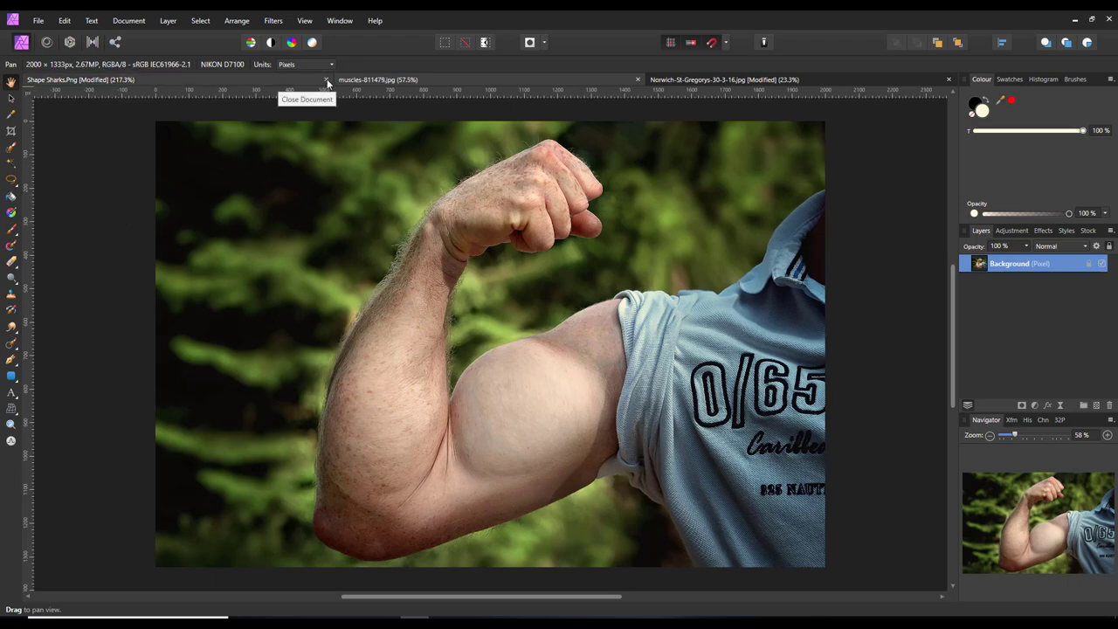
Return to Shape Sharks.Png, expand its layer group and browse the recent files list
left_click(272, 82)
key("g")
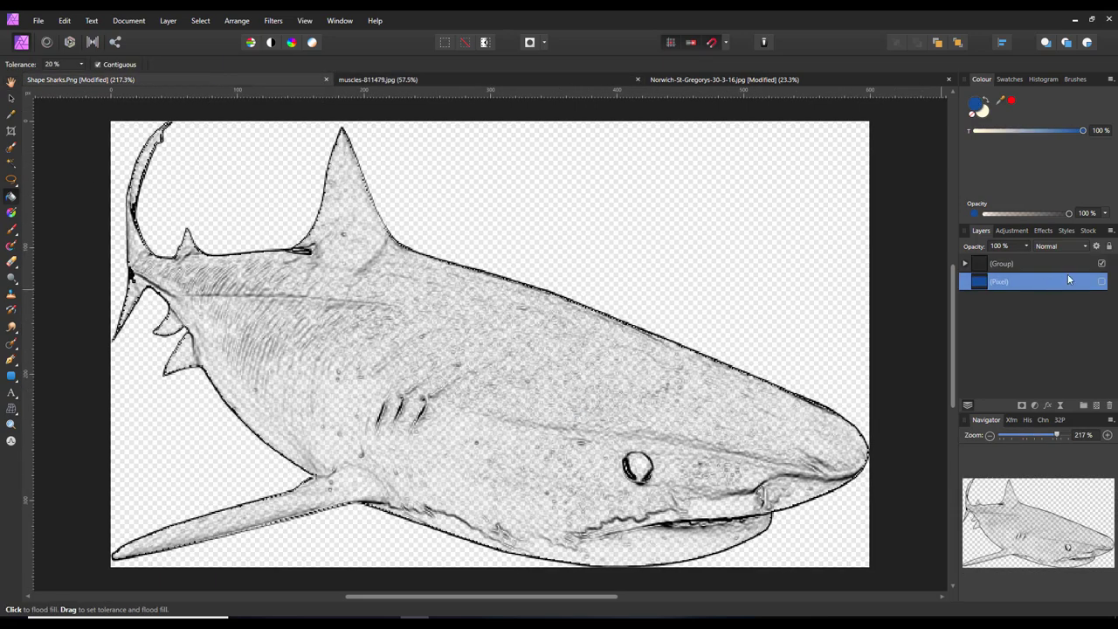
left_click(966, 263)
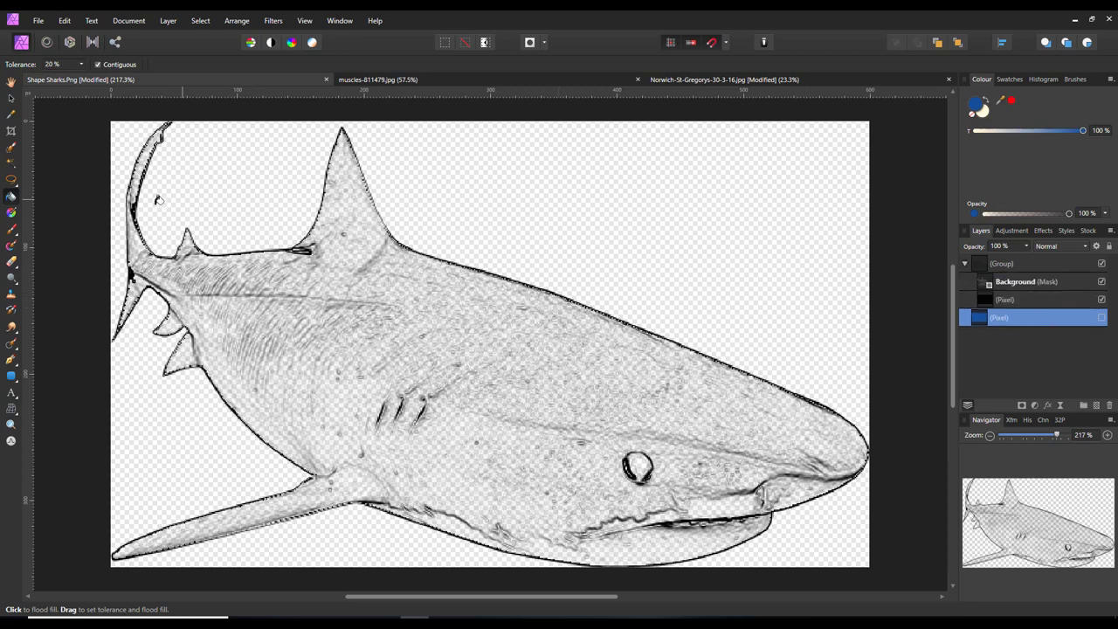
left_click(39, 21)
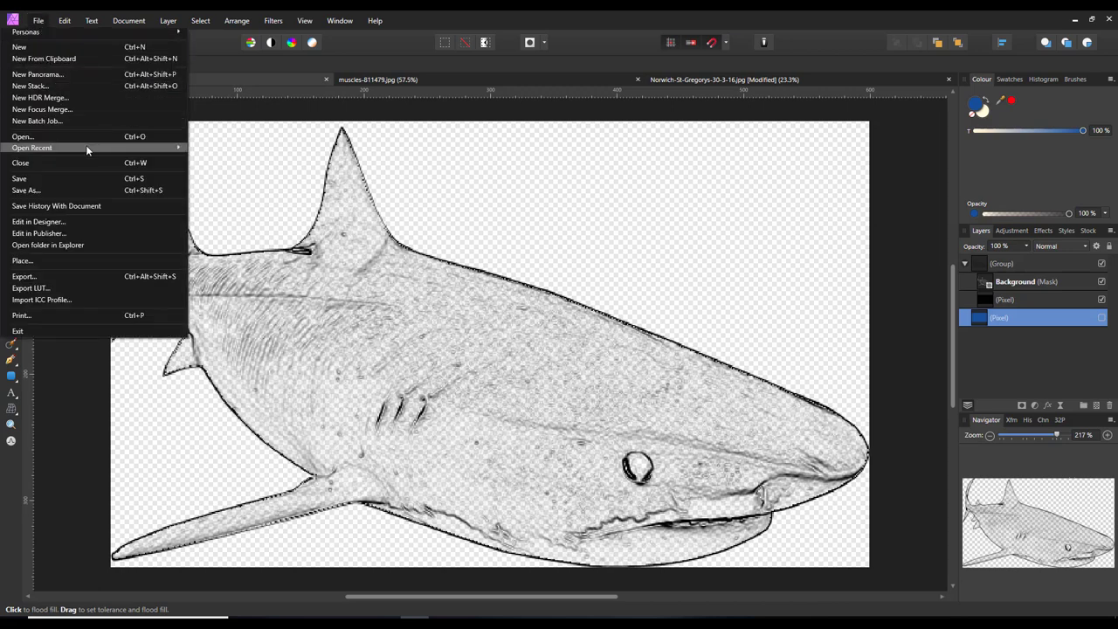
mouse_move(115, 148)
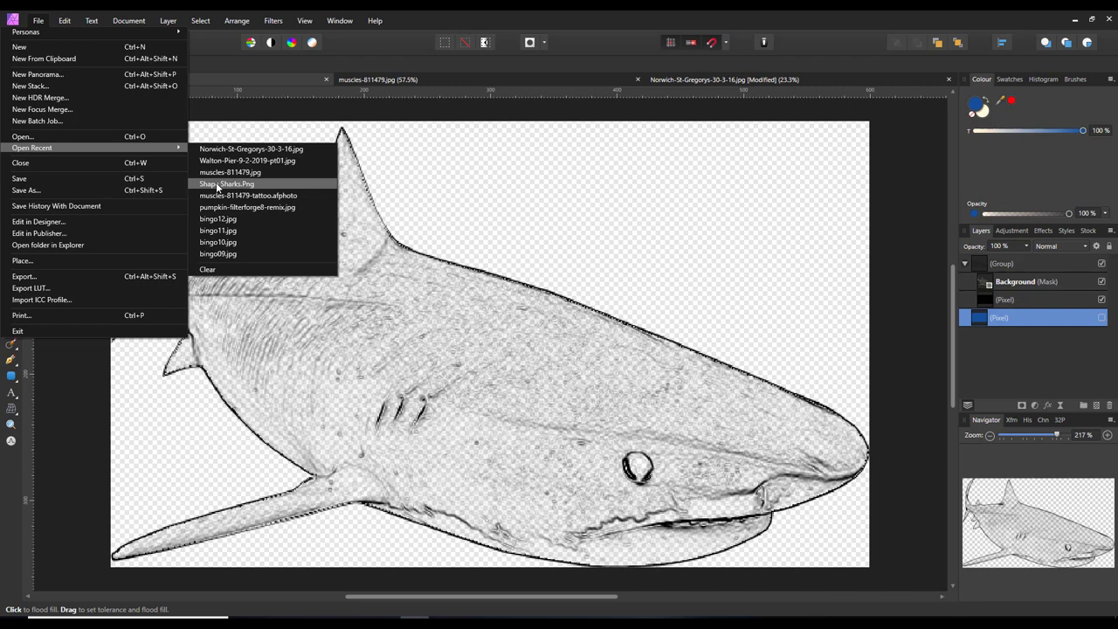
Close Shape Sharks.Png without saving its changes
left_click(284, 80)
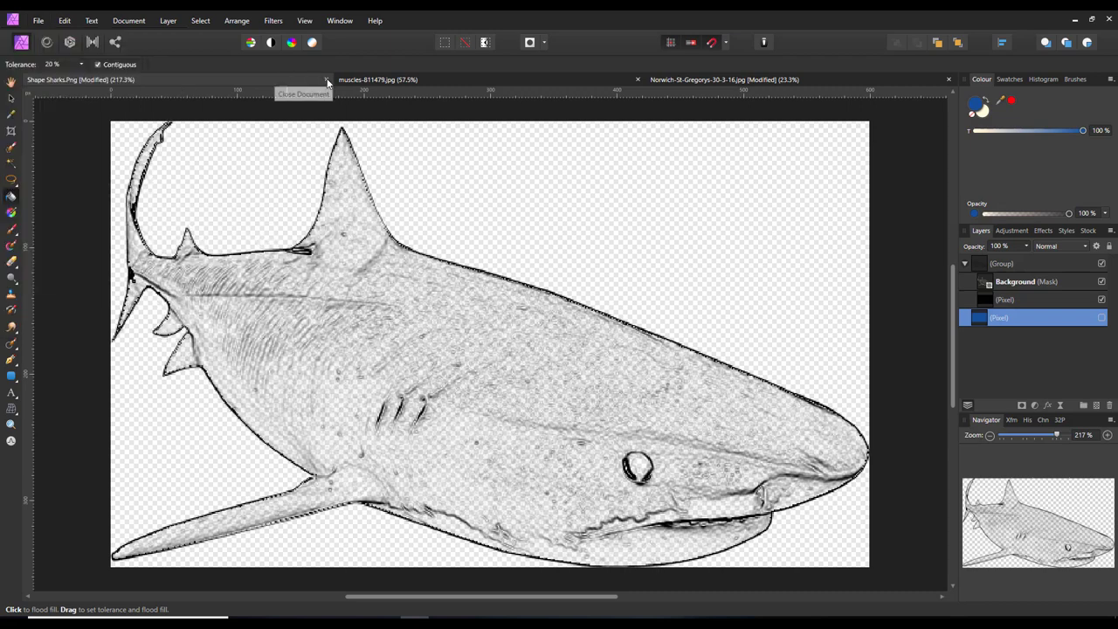
left_click(326, 79)
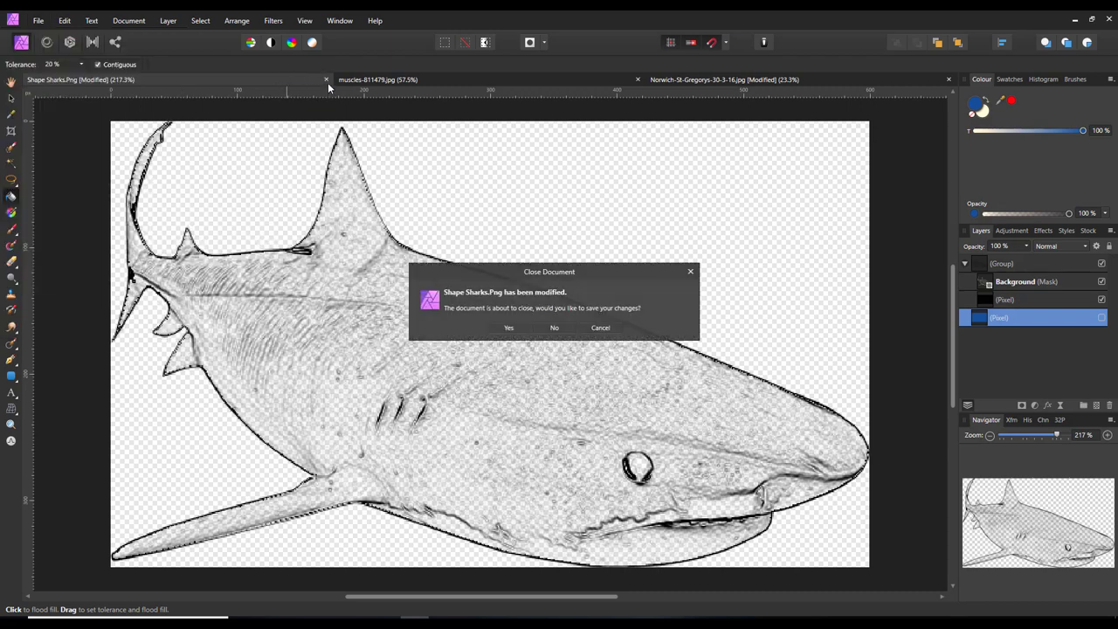
left_click(561, 331)
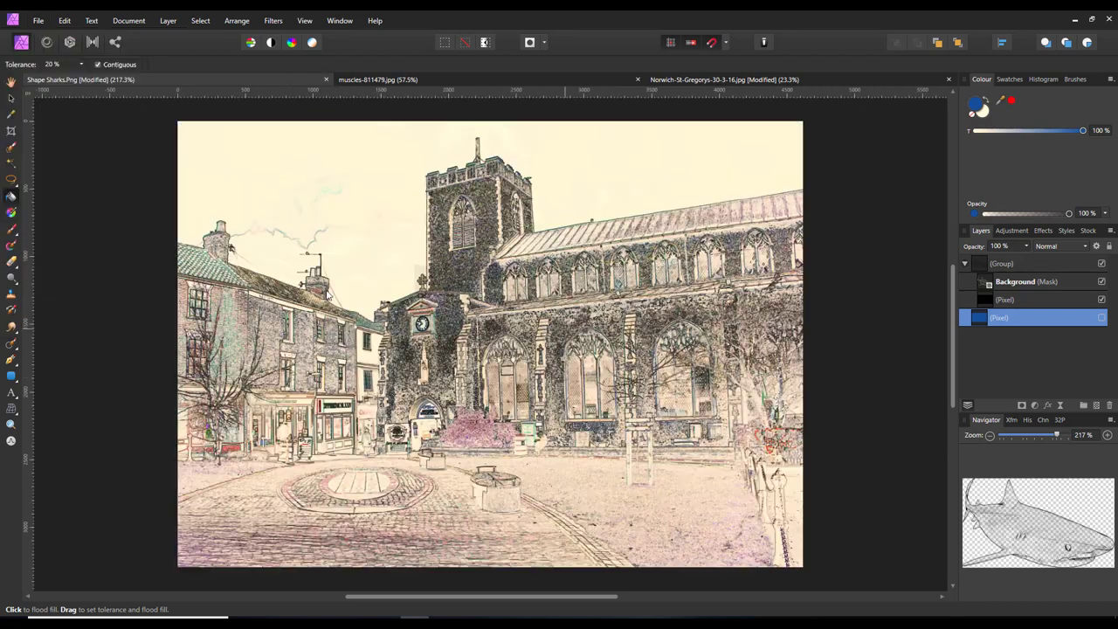
Reopen Shape Sharks.Png from recent files and copy the shark layer
left_click(40, 21)
mouse_move(170, 147)
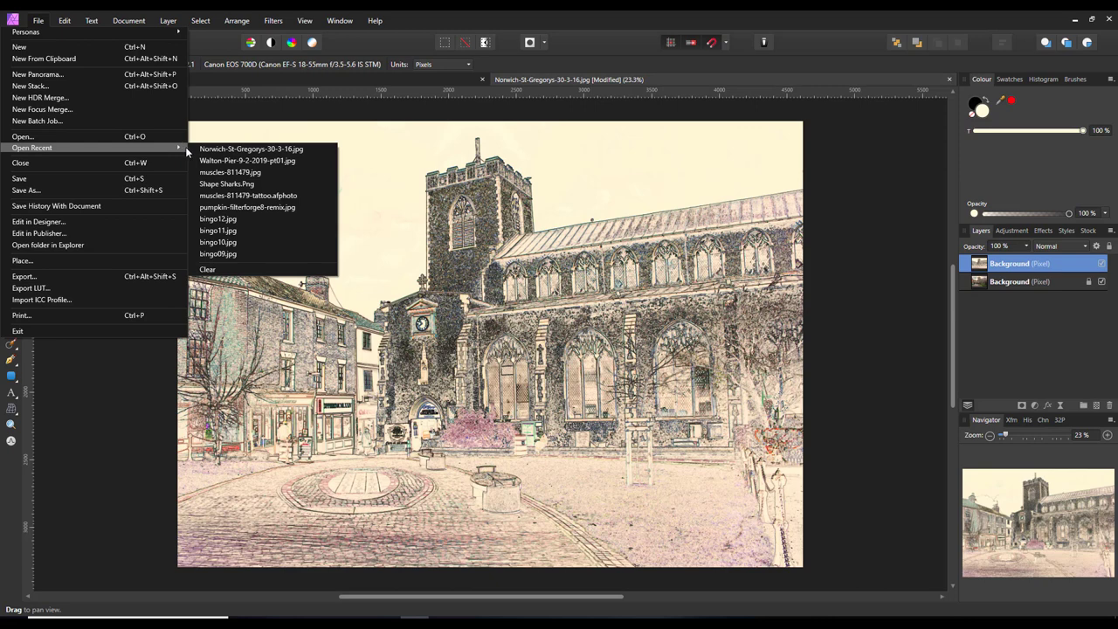
left_click(218, 184)
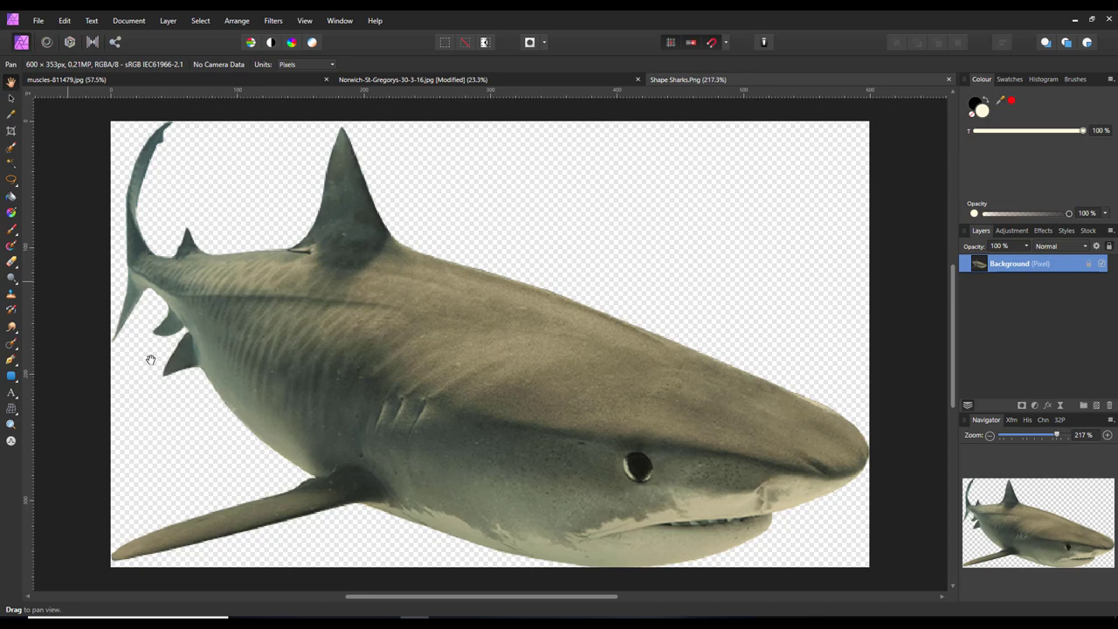
right_click(998, 266)
left_click(894, 286)
Paste the shark into muscles-811479.jpg as a new layer
left_click(162, 79)
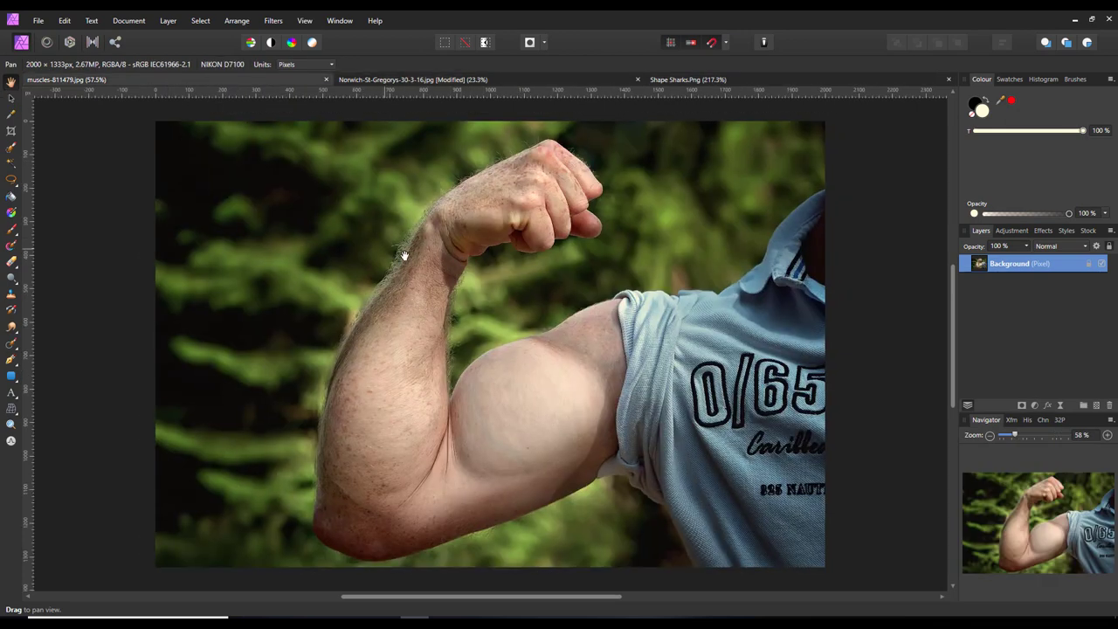
left_click(67, 22)
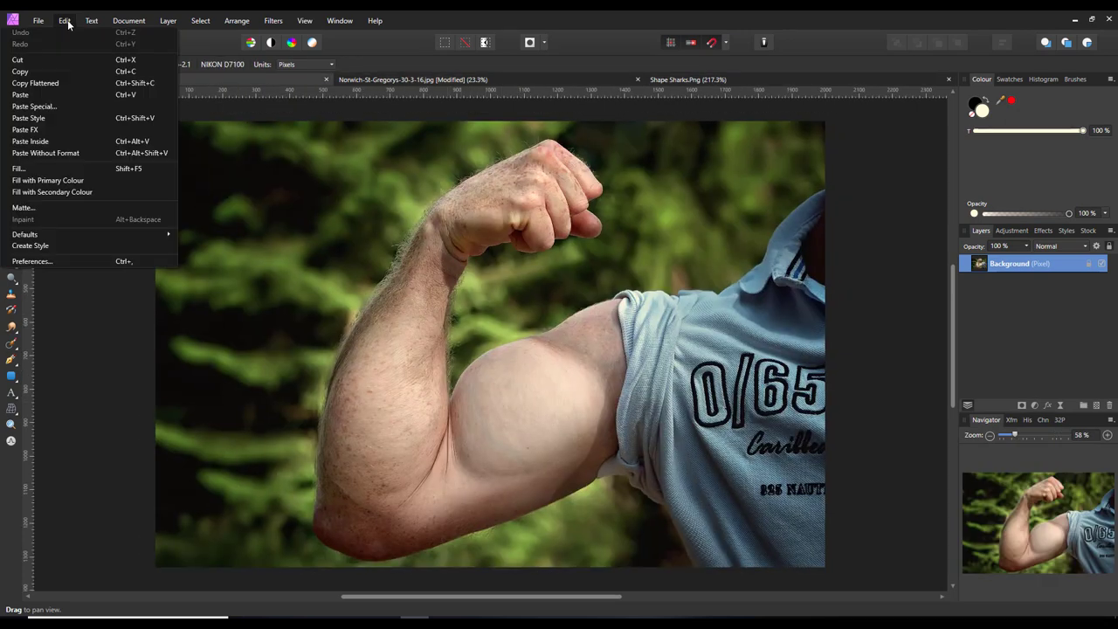
left_click(18, 94)
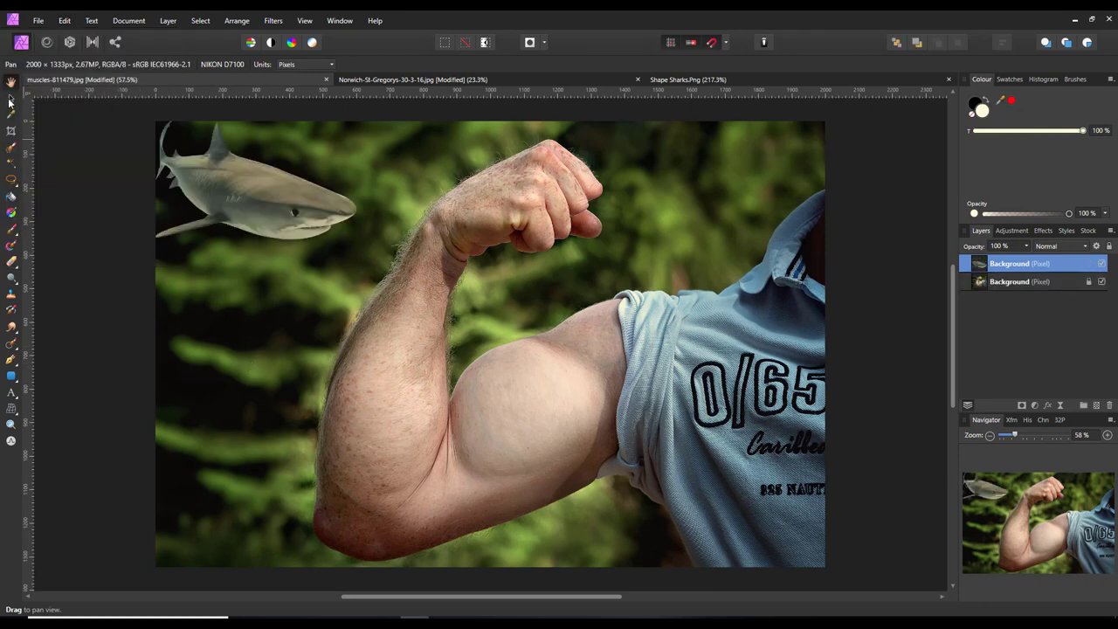
Move the pasted shark onto the biceps and scale it down to fit
left_click(11, 98)
left_click_drag(236, 175, 512, 398)
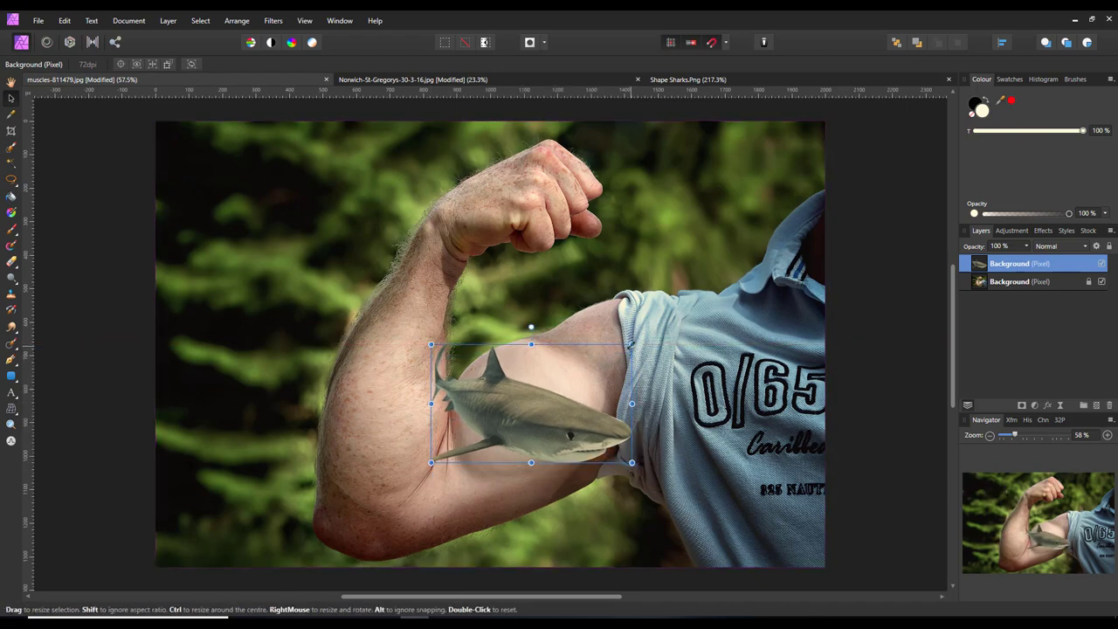
left_click_drag(632, 344, 588, 371)
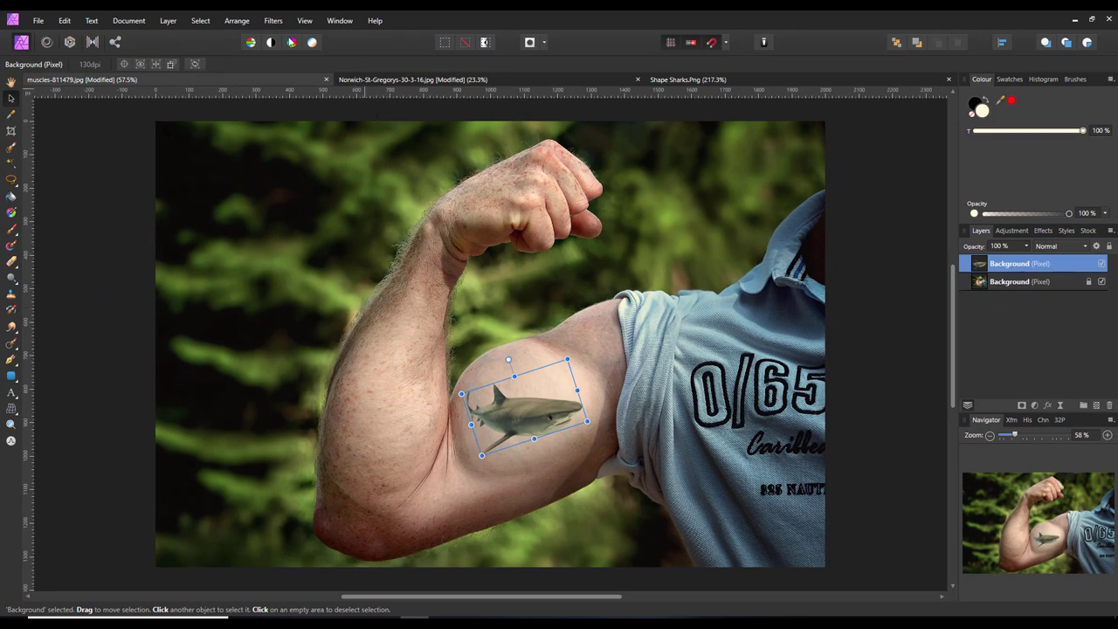
Apply Detect Edges to the shark, then rasterise its layer to a mask
left_click(274, 21)
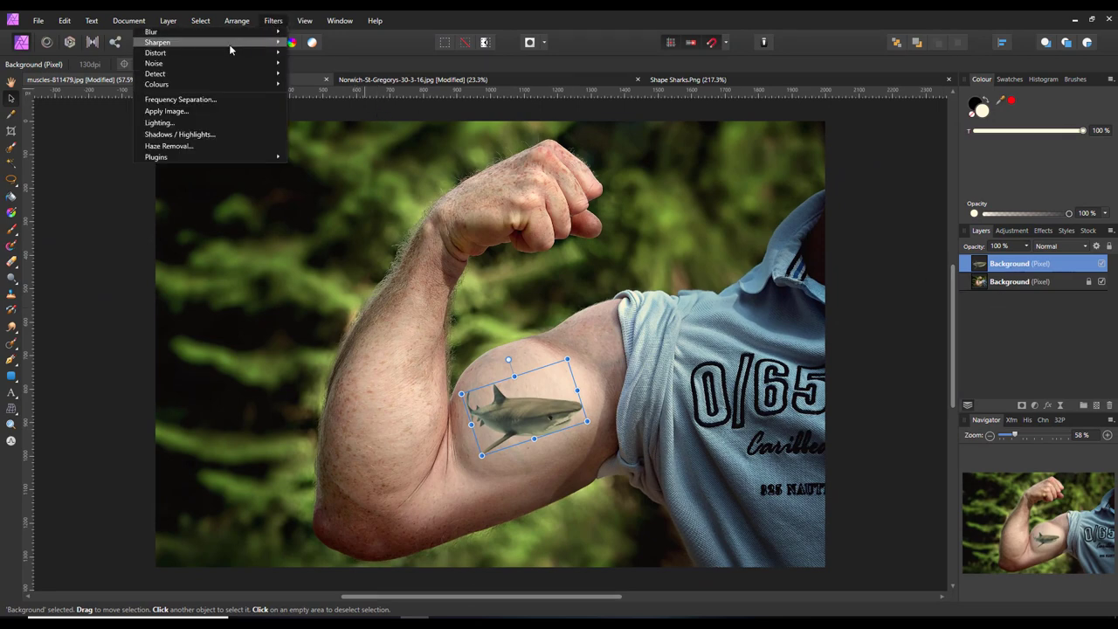
mouse_move(166, 74)
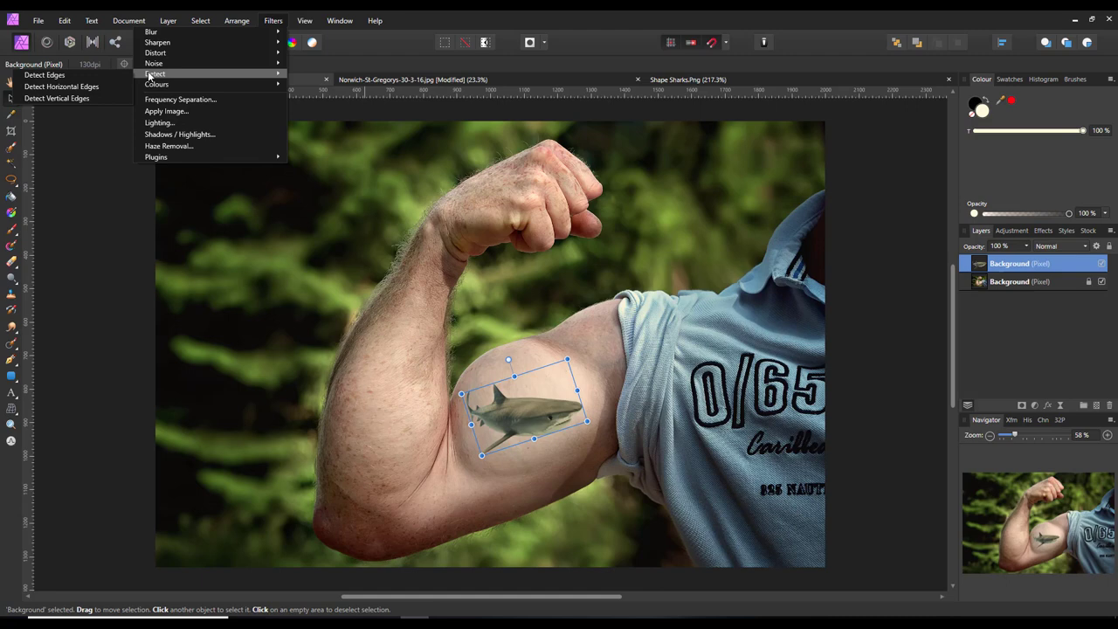
left_click(103, 74)
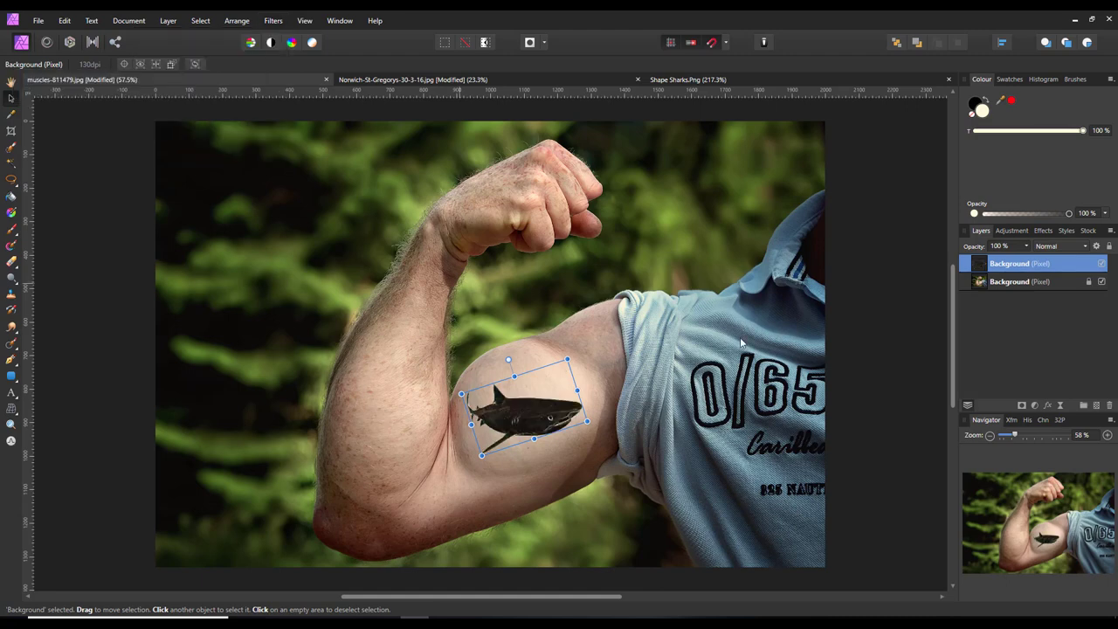
right_click(1023, 273)
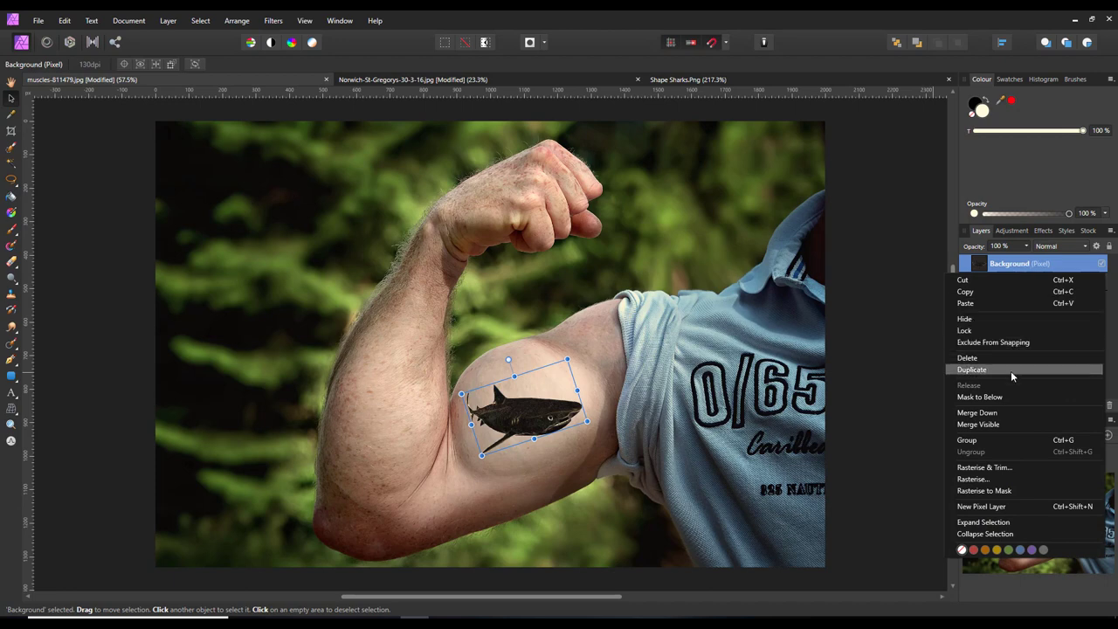
left_click(980, 493)
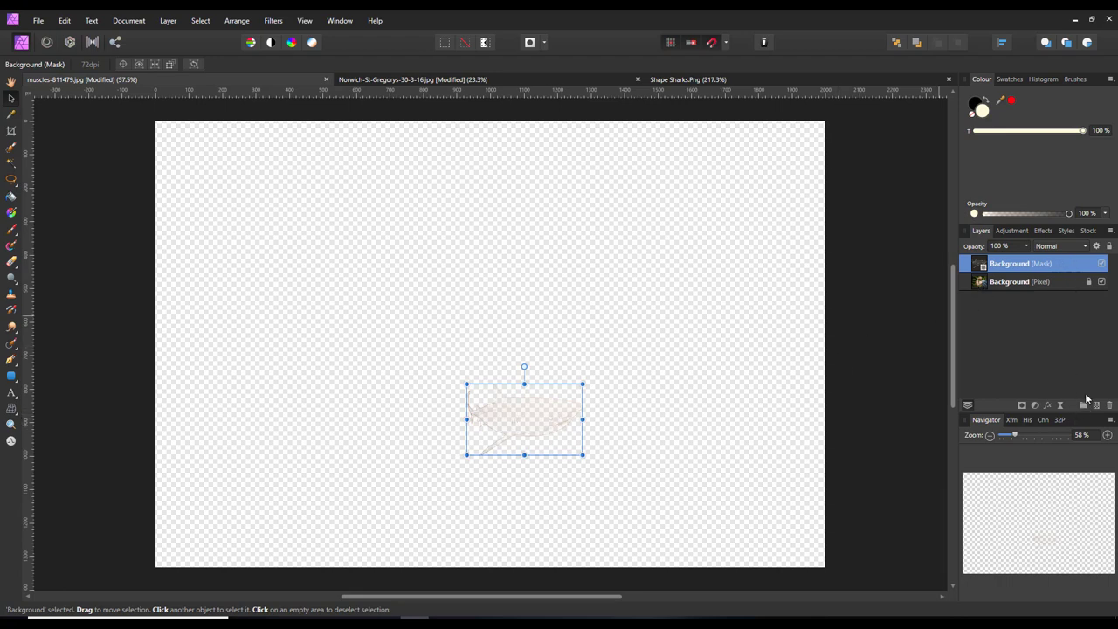
Add a new pixel layer above the arm photo and flood fill it black
left_click(1056, 281)
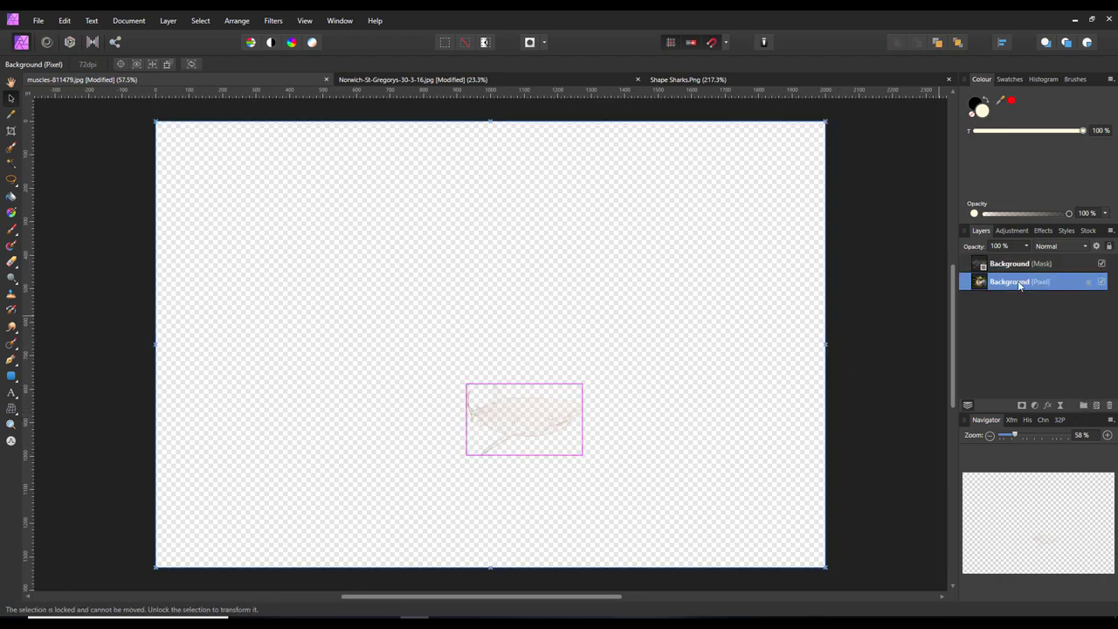
left_click(1096, 405)
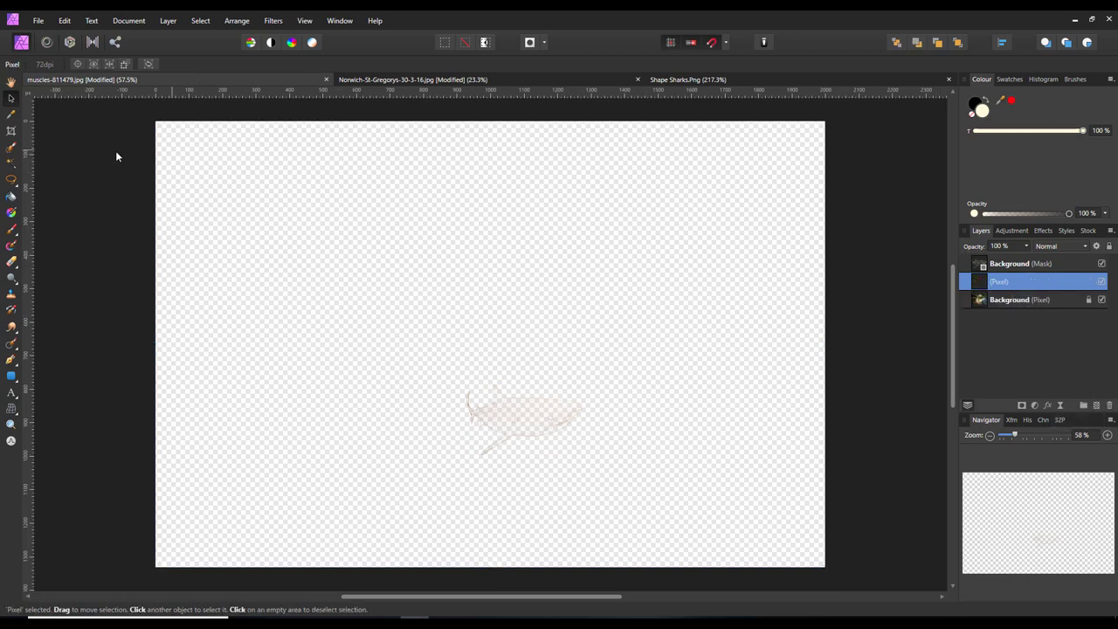
left_click(12, 197)
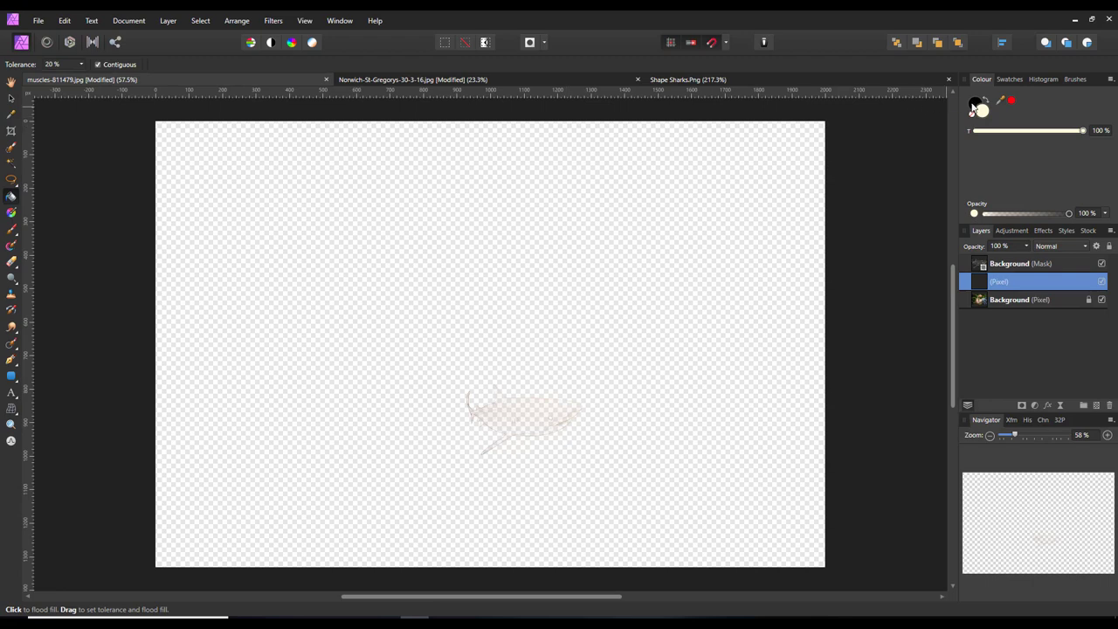
left_click(974, 104)
left_click(587, 340)
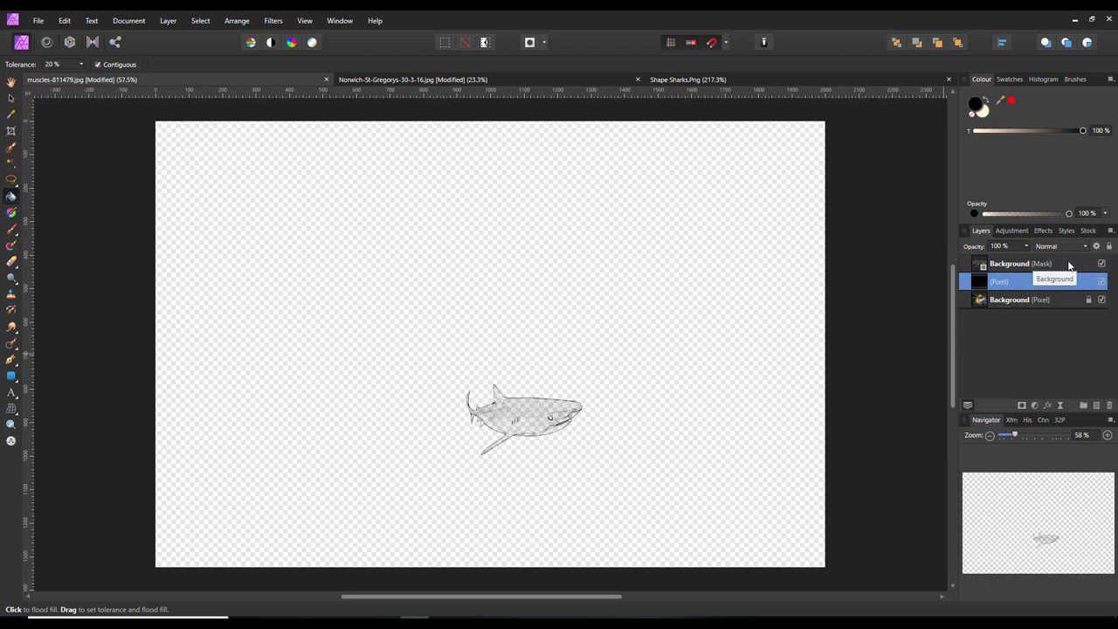
Group the shark mask layer with the black layer
left_click(1066, 263)
right_click(1050, 264)
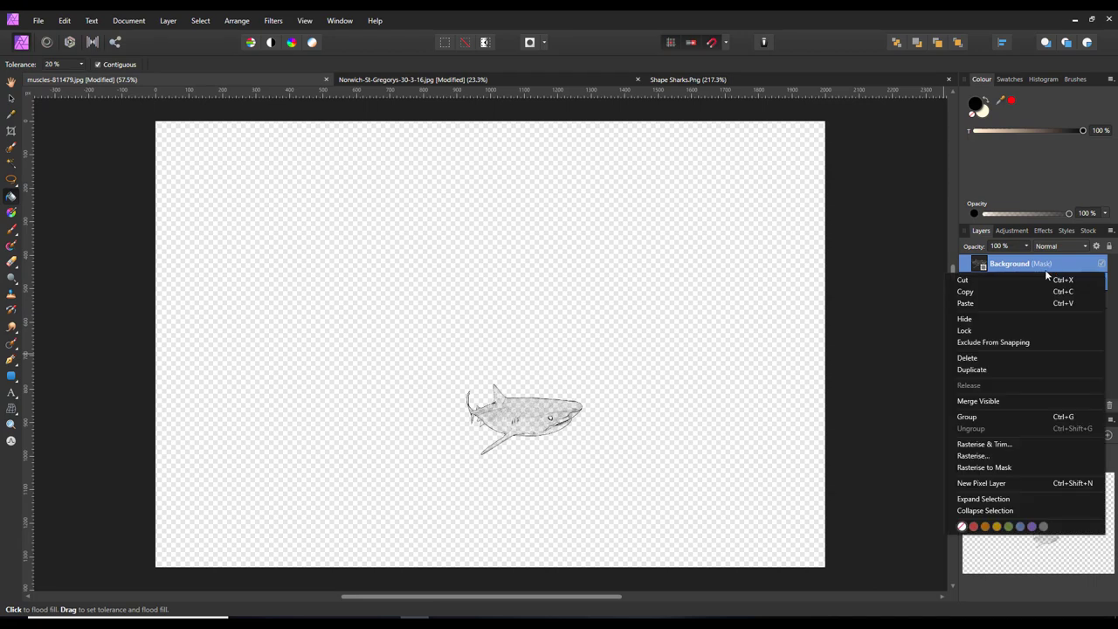
left_click(969, 416)
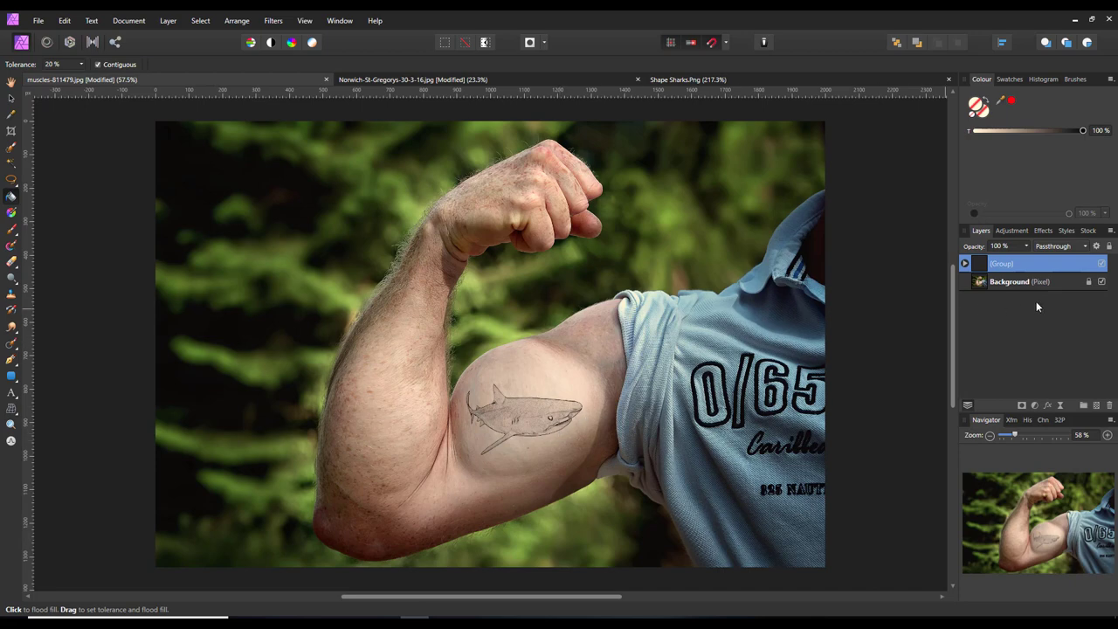
Set the shark group's blend mode to Average
left_click(1087, 247)
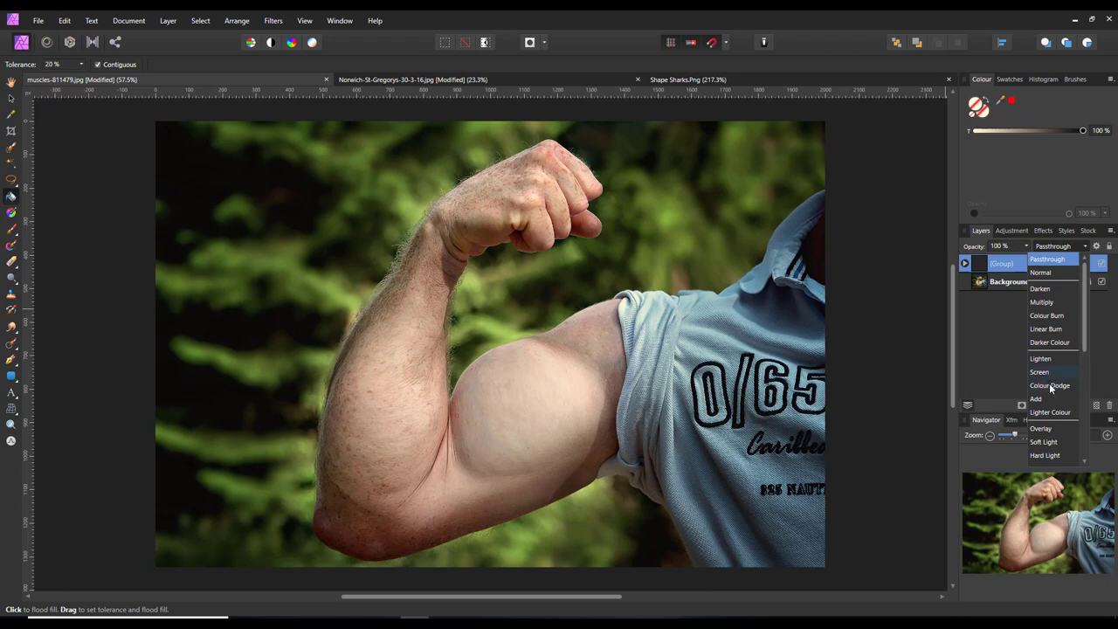
scroll(1053, 428, "down", 3)
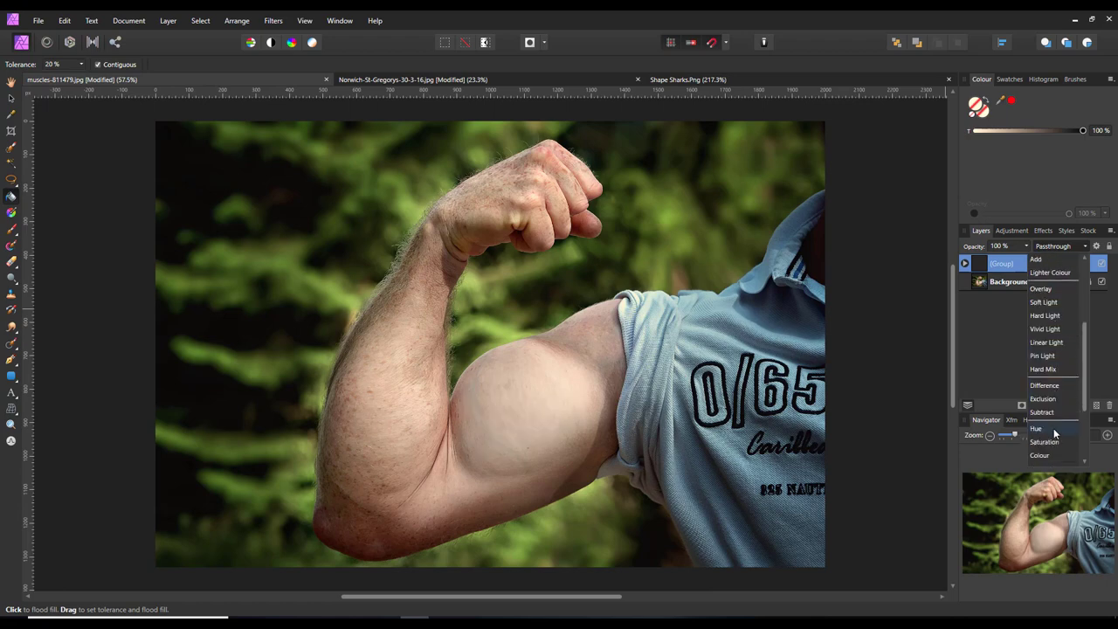
scroll(1053, 428, "down", 2)
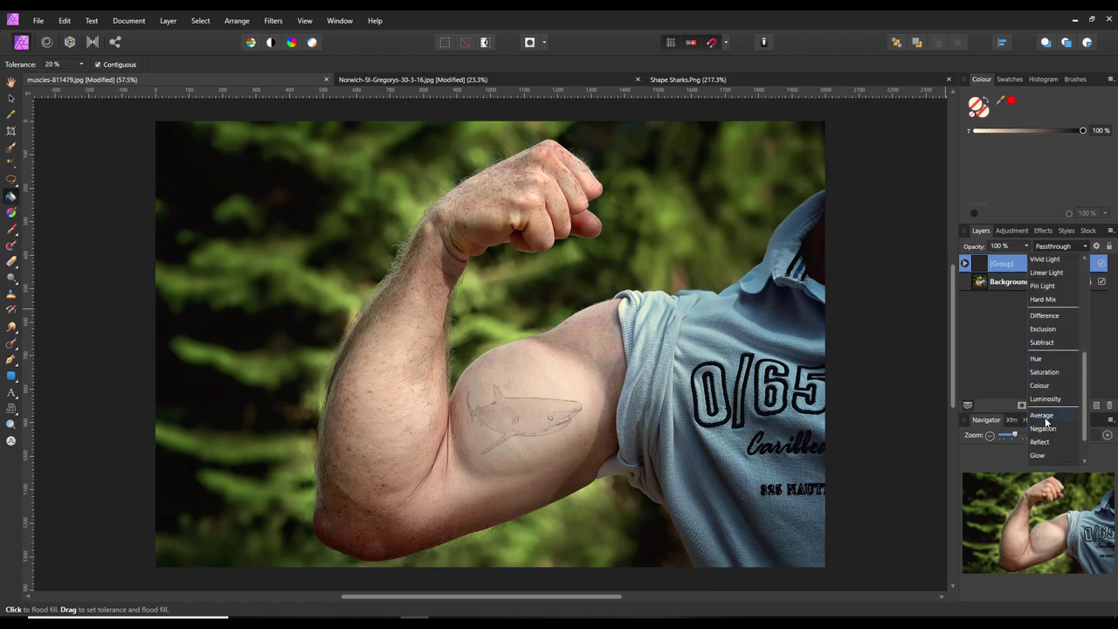
left_click(1047, 419)
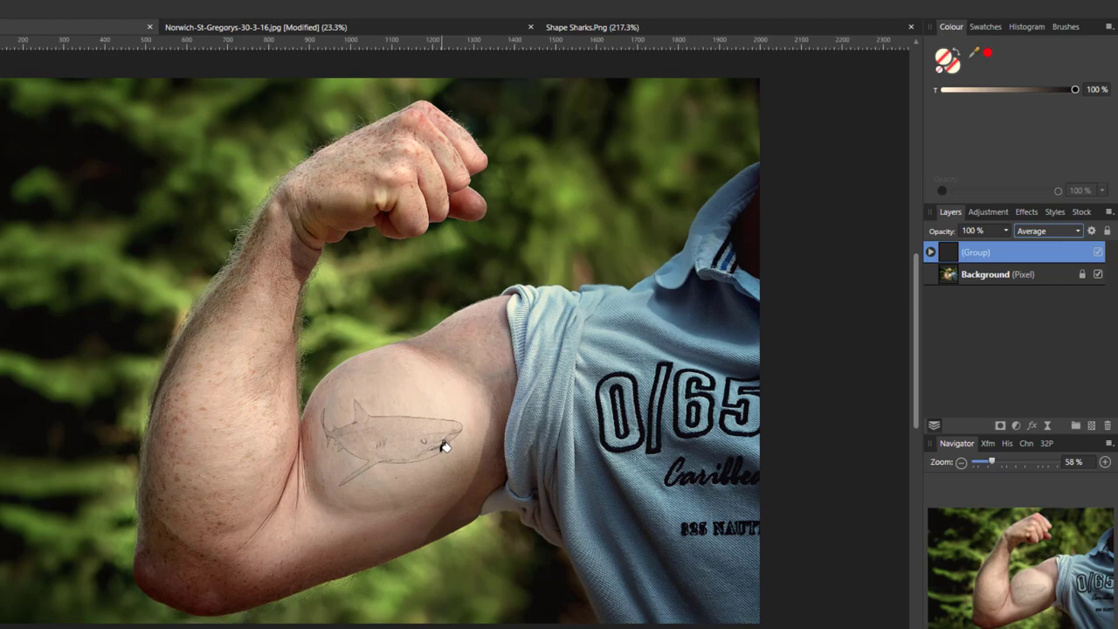
Duplicate the shark group and set the copy's blend mode to Soft Light
right_click(1014, 253)
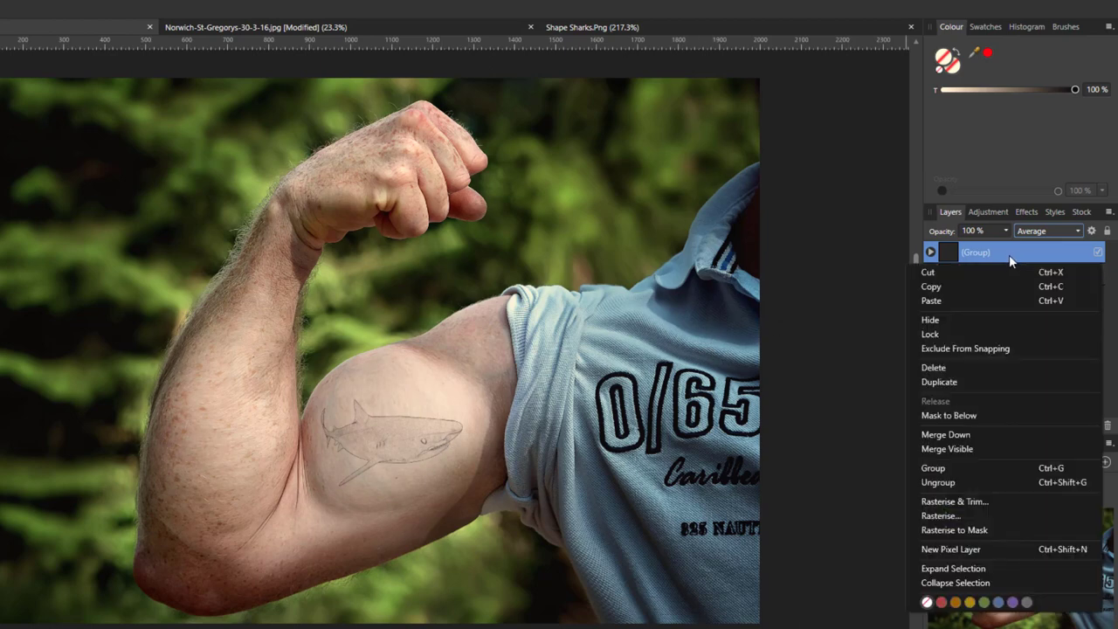
left_click(948, 386)
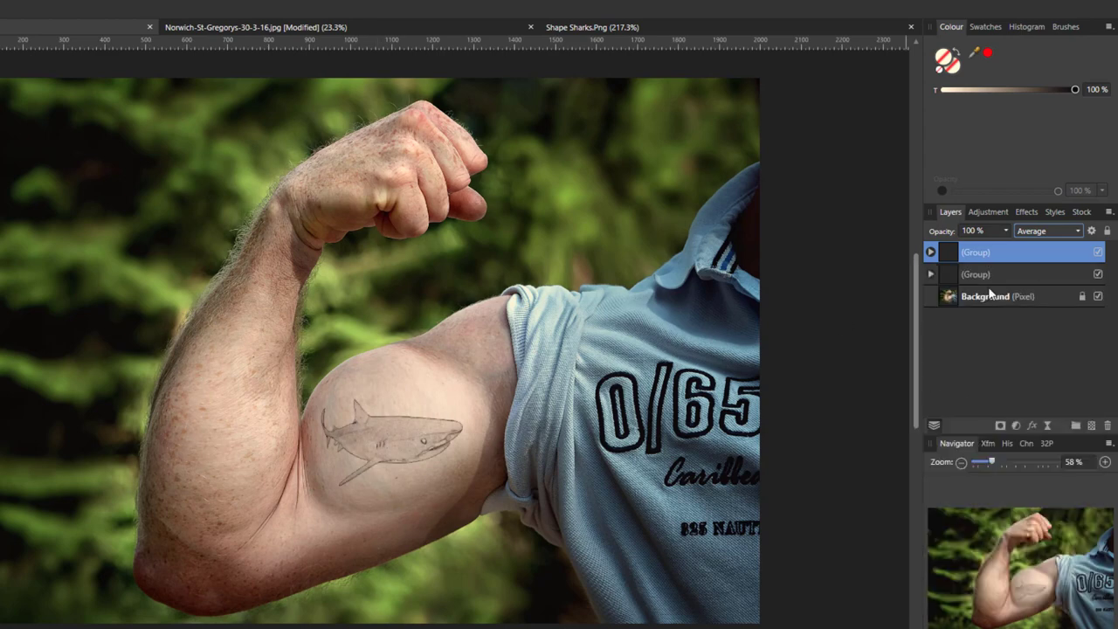
left_click(1078, 232)
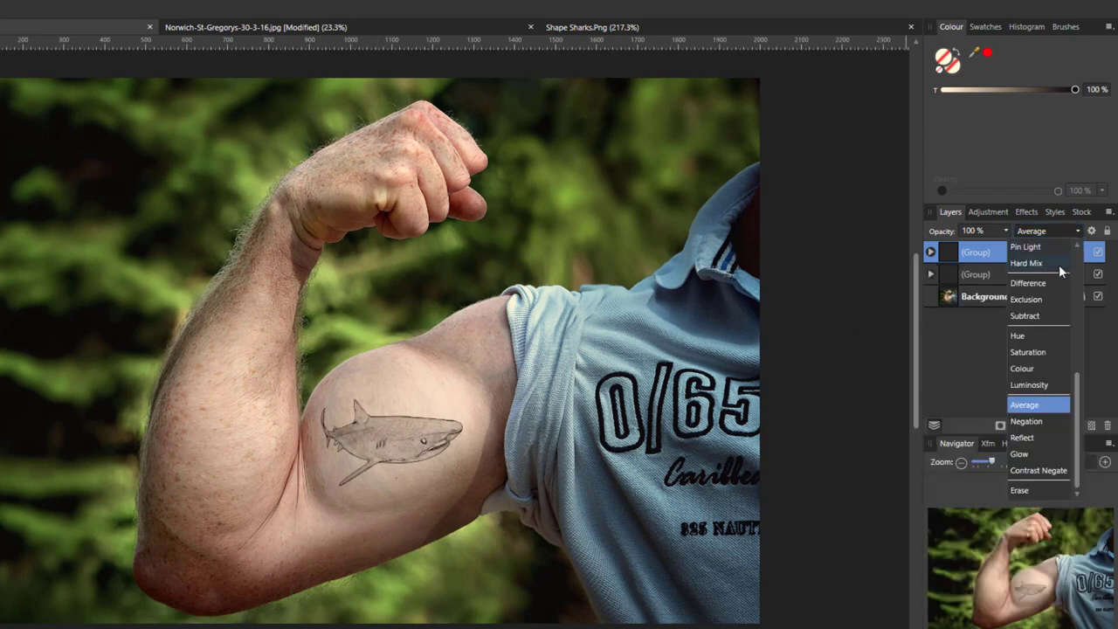
scroll(1052, 387, "up", 3)
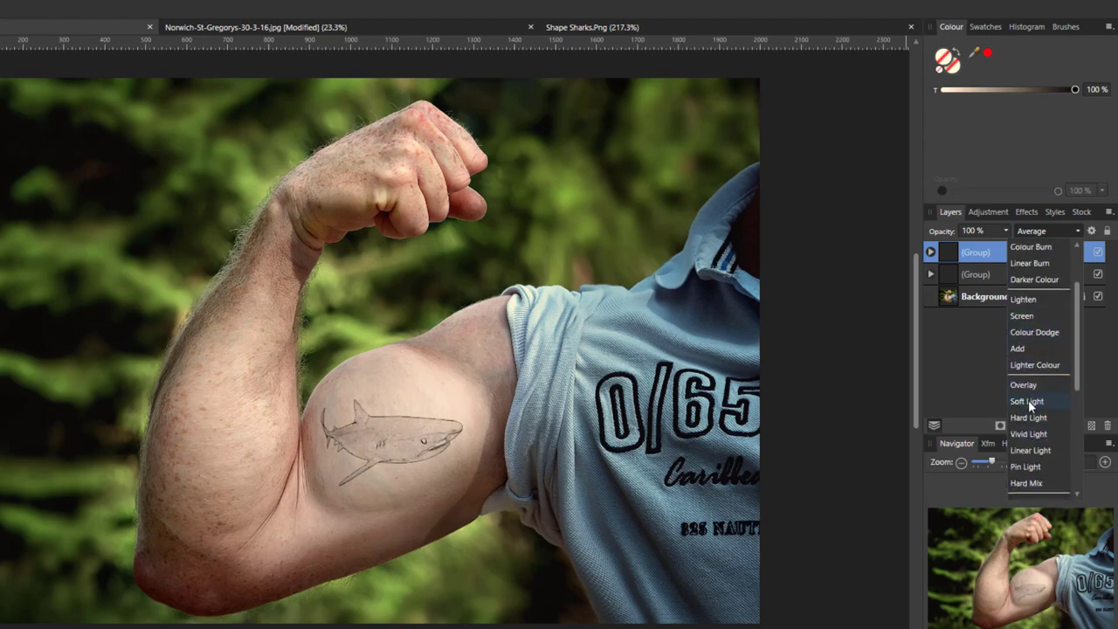
left_click(1028, 400)
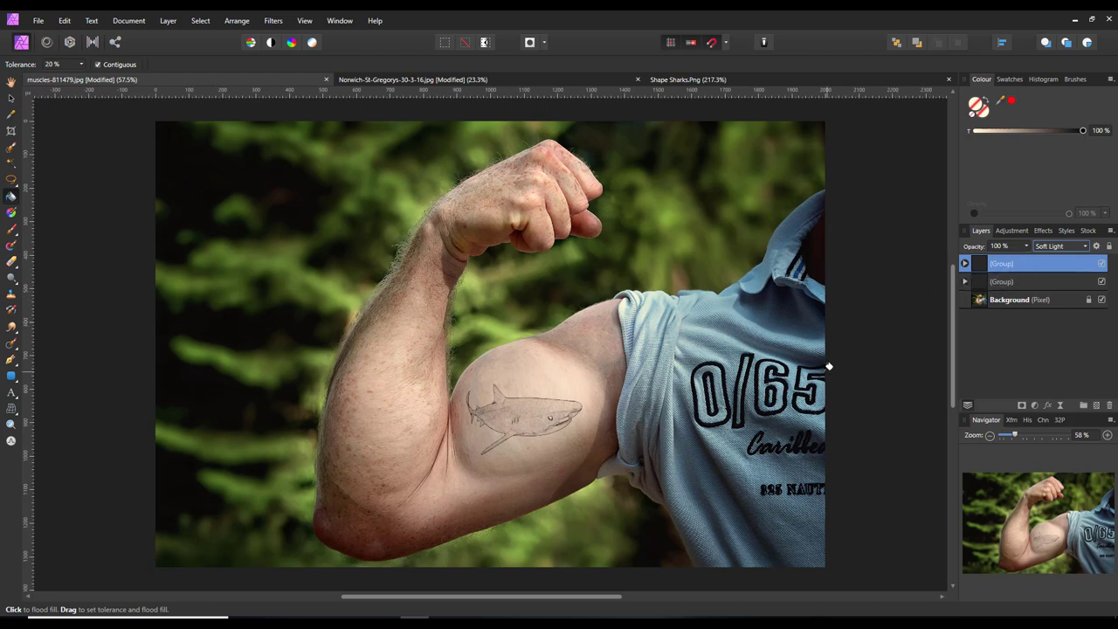
Apply a 1 px Gaussian Blur to the top Soft Light shark copy
left_click(273, 21)
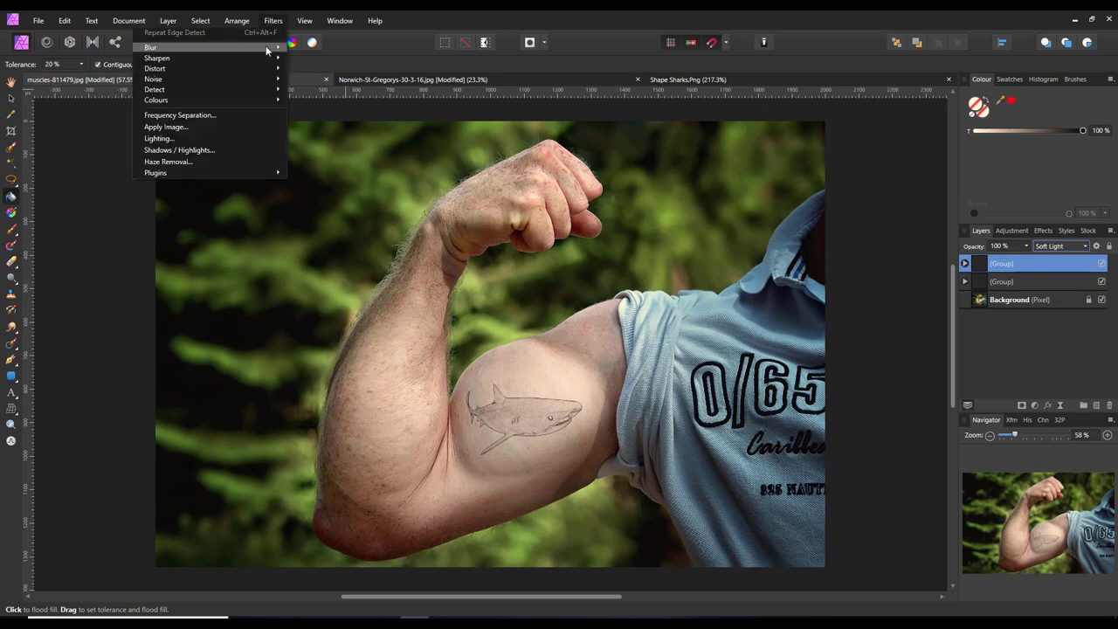
mouse_move(267, 50)
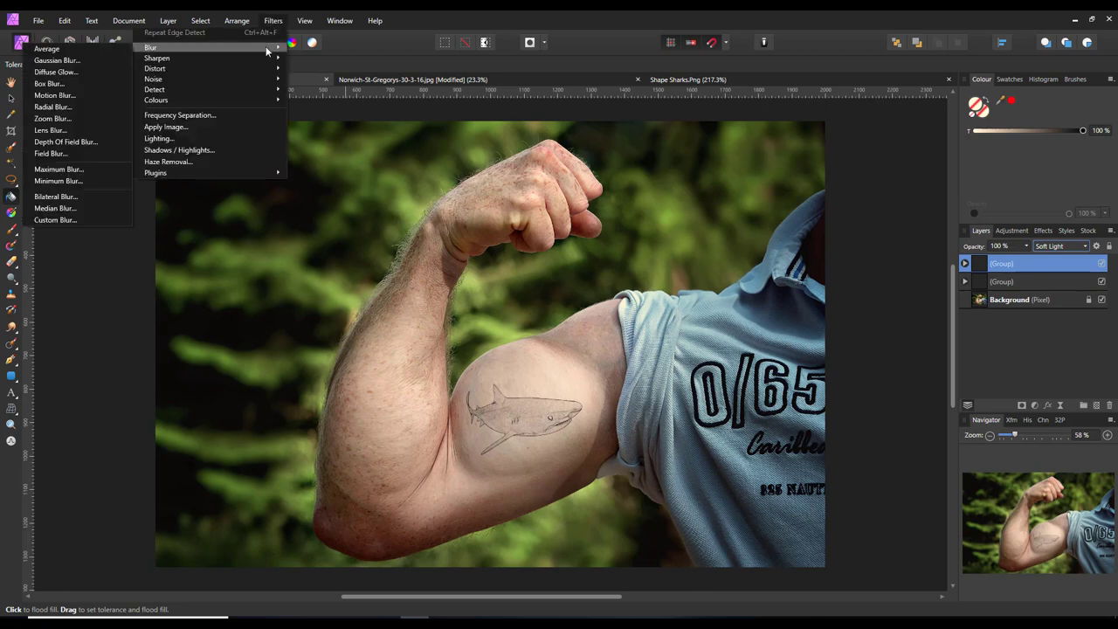
left_click(84, 59)
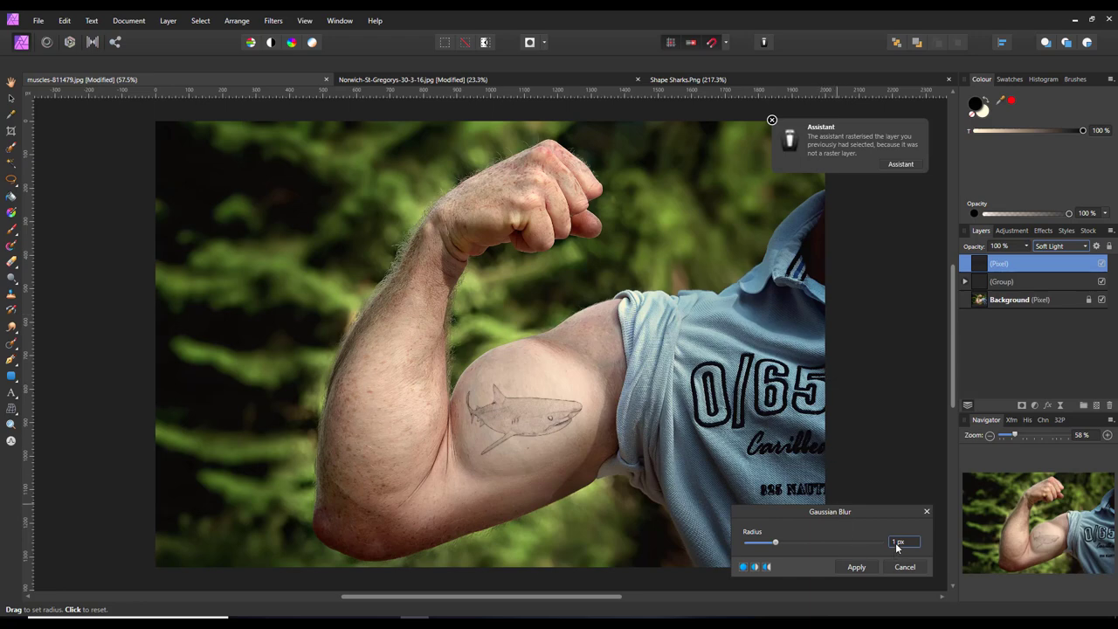
left_click(856, 567)
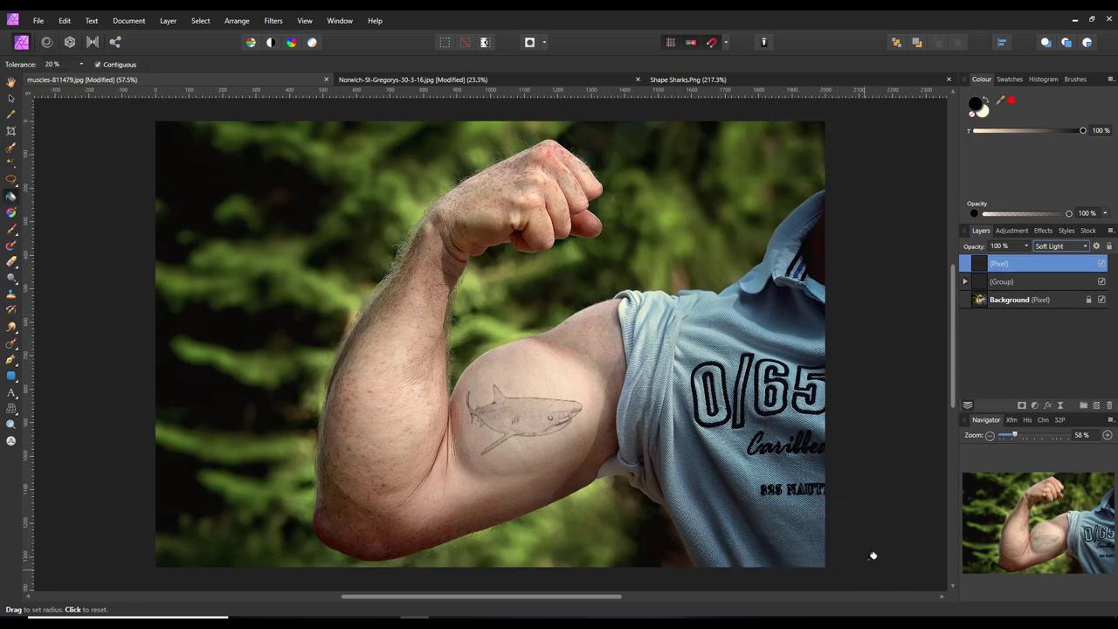